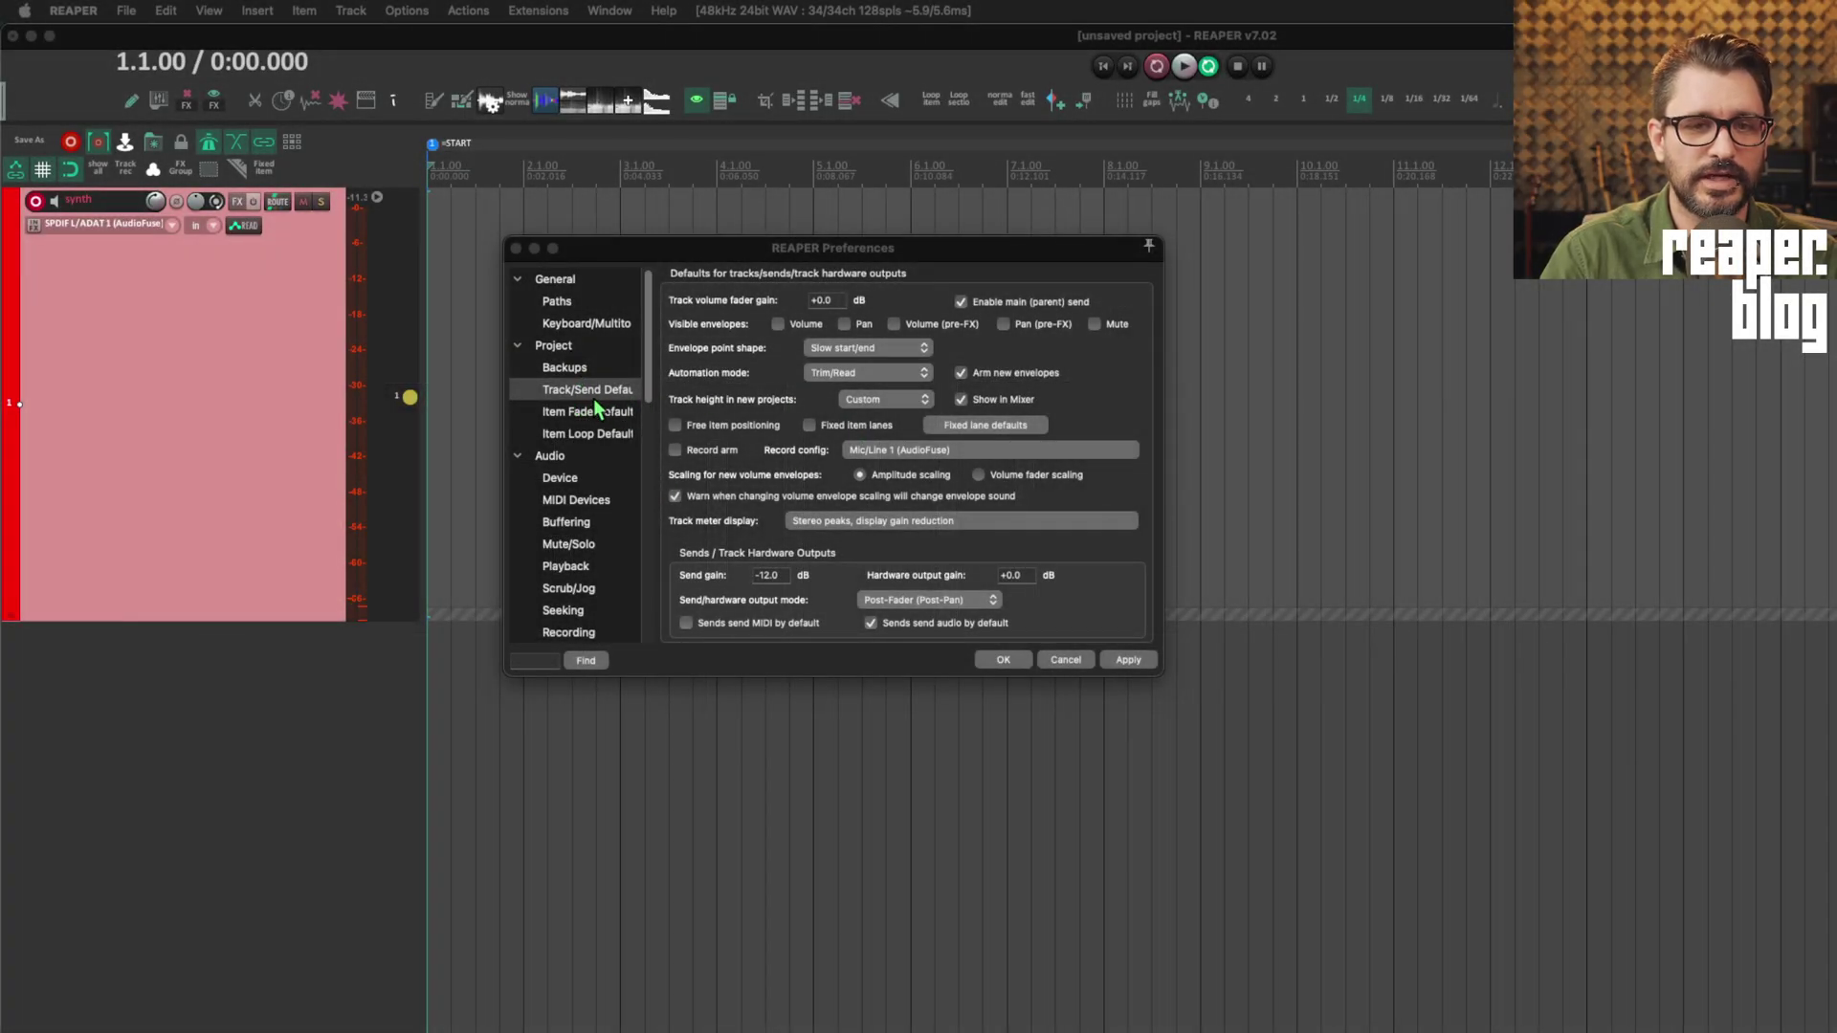
- Change the fixed lane defaults so new fixed-lane tracks use Big lanes
click(979, 425)
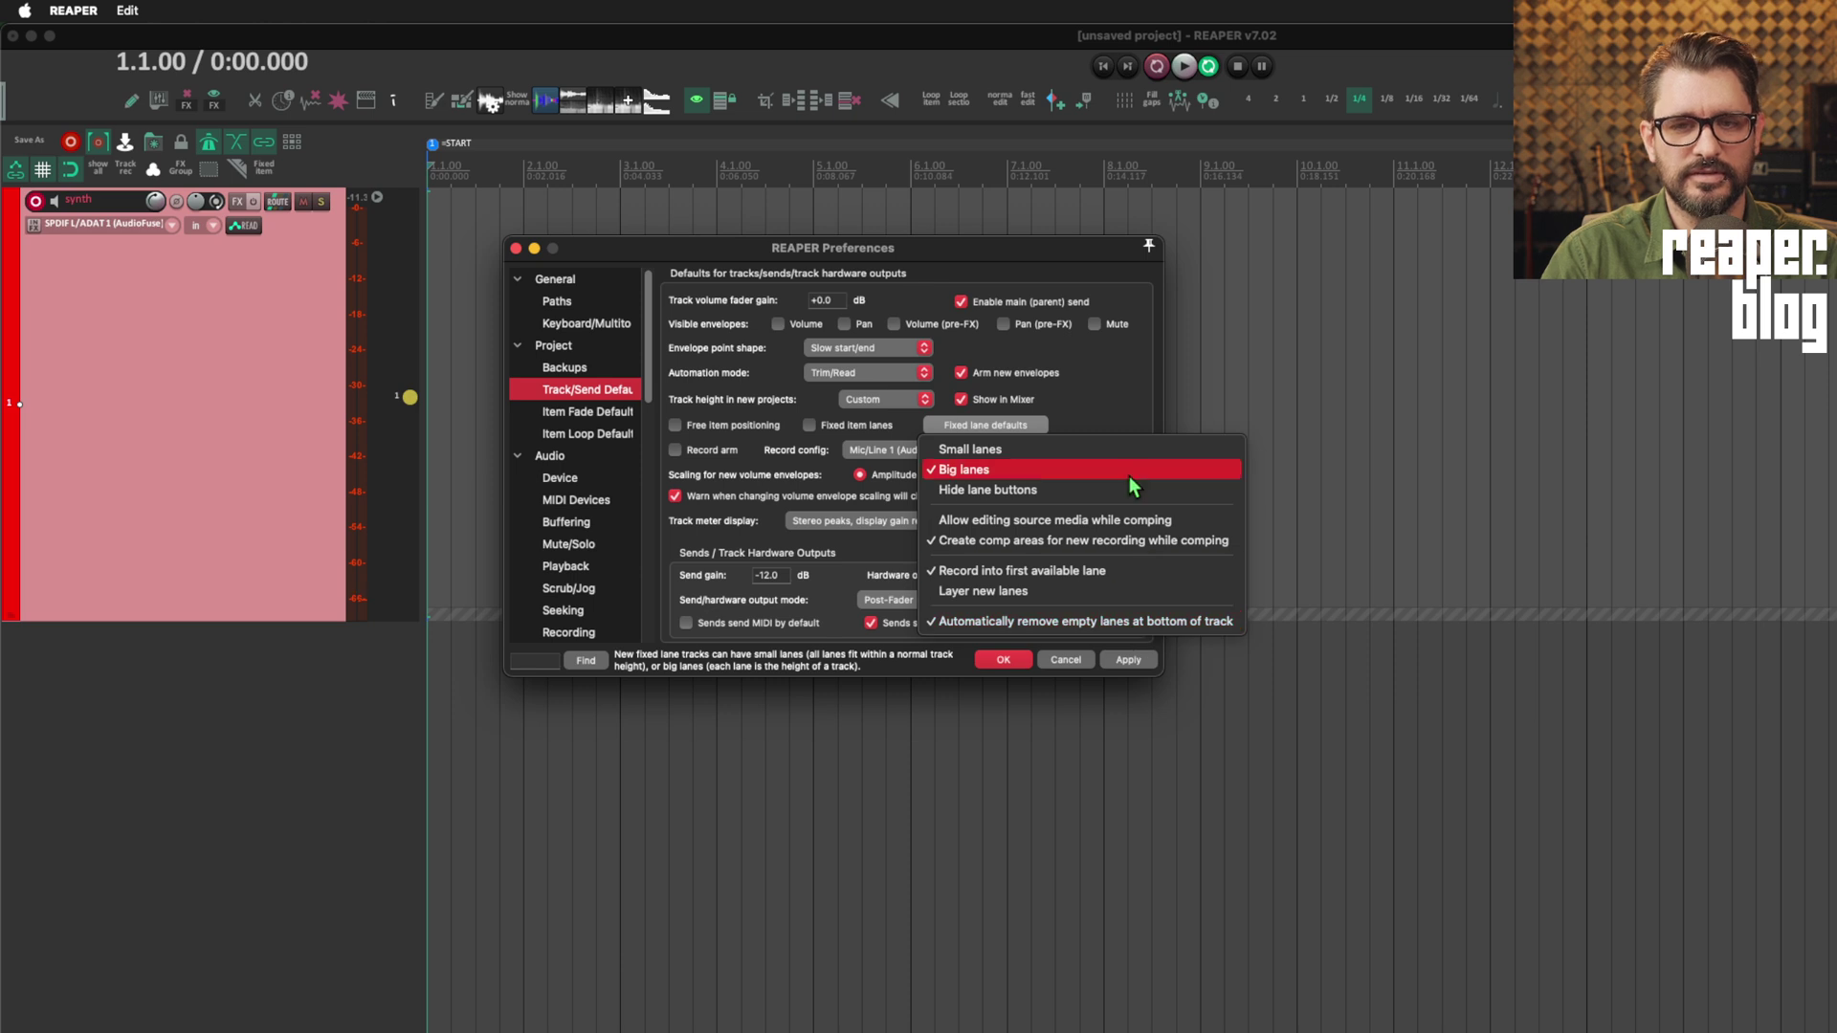
click(1002, 661)
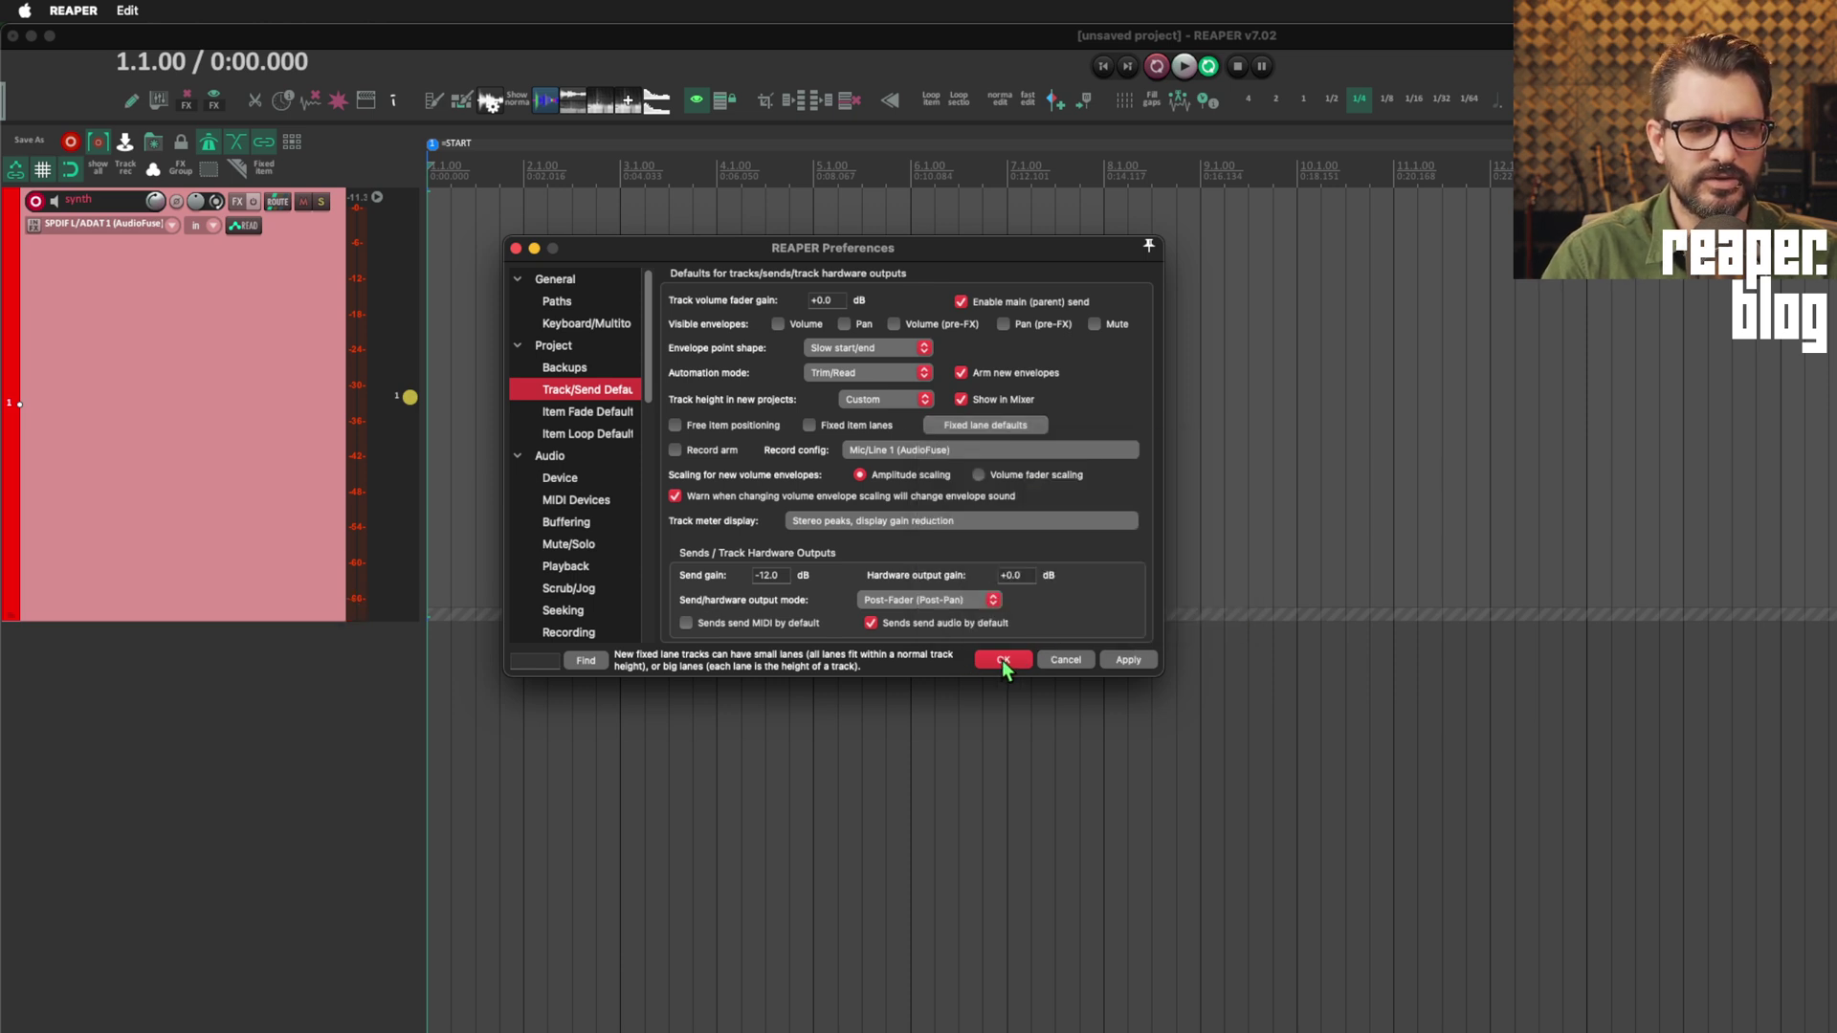
- From bar 2, record two synth takes, synth-078 and synth-079, each on its own lane
click(525, 289)
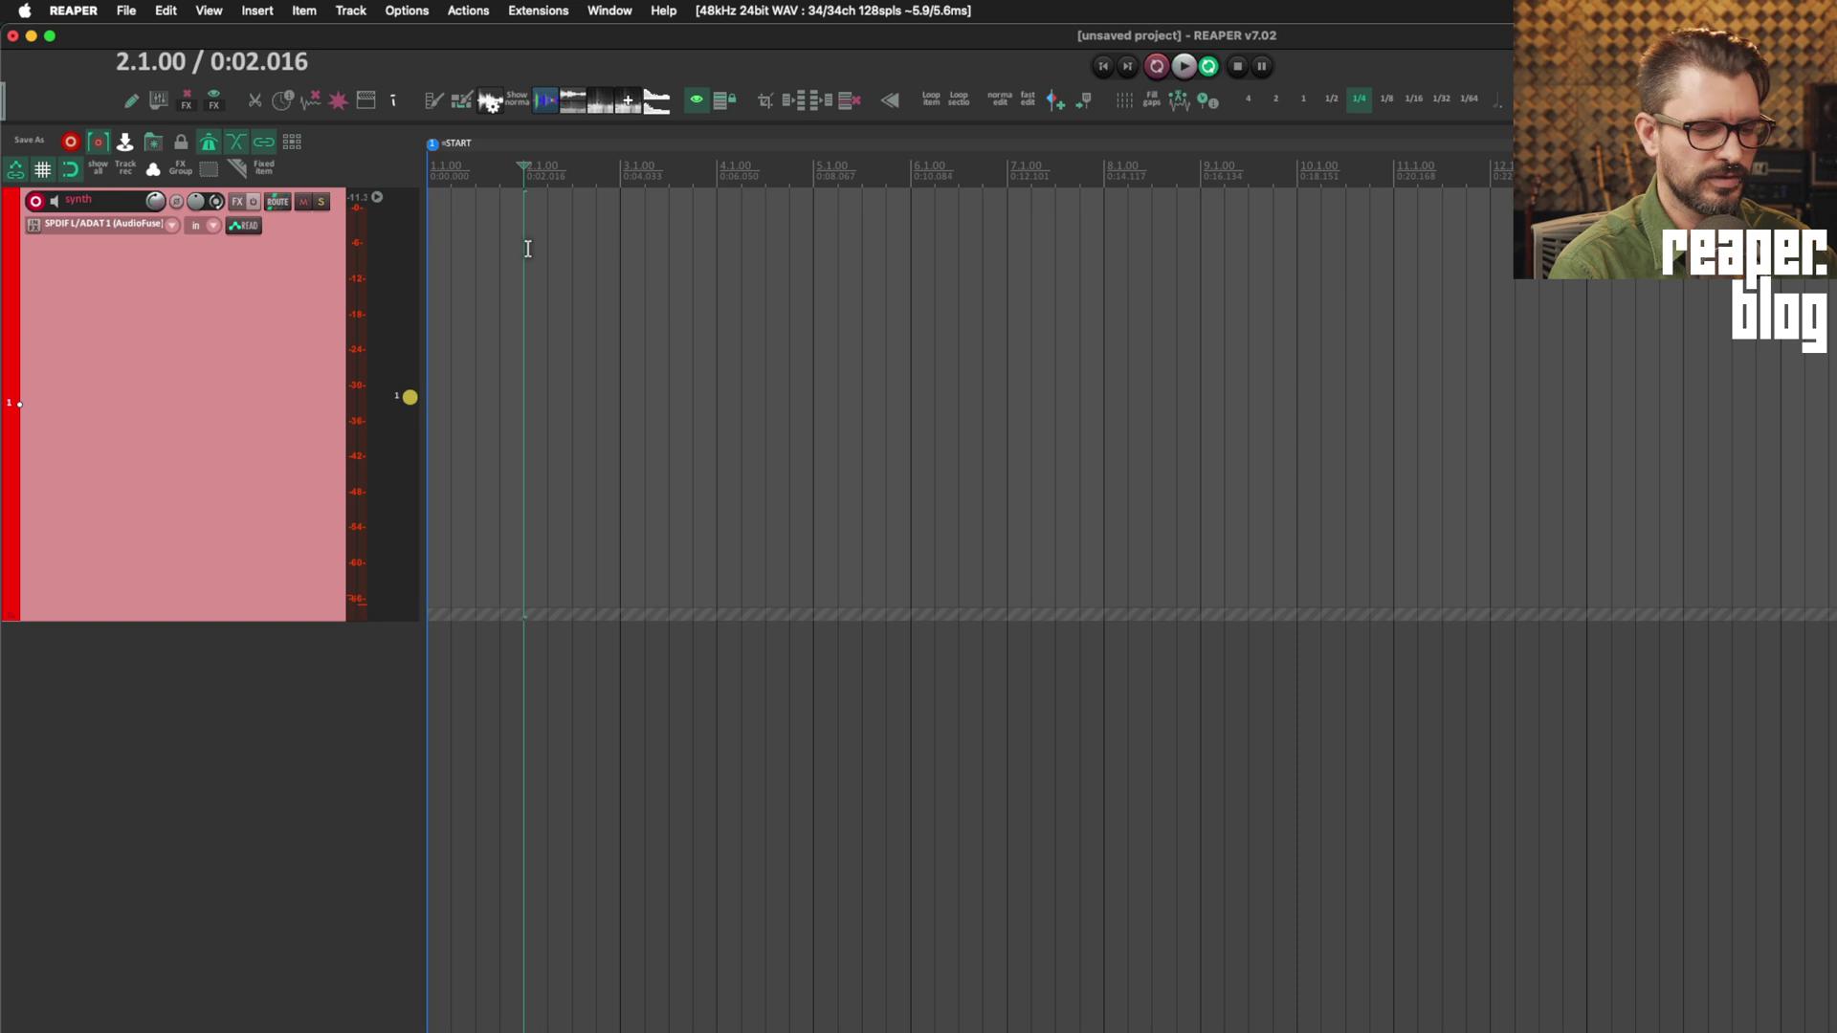
key(super+r)
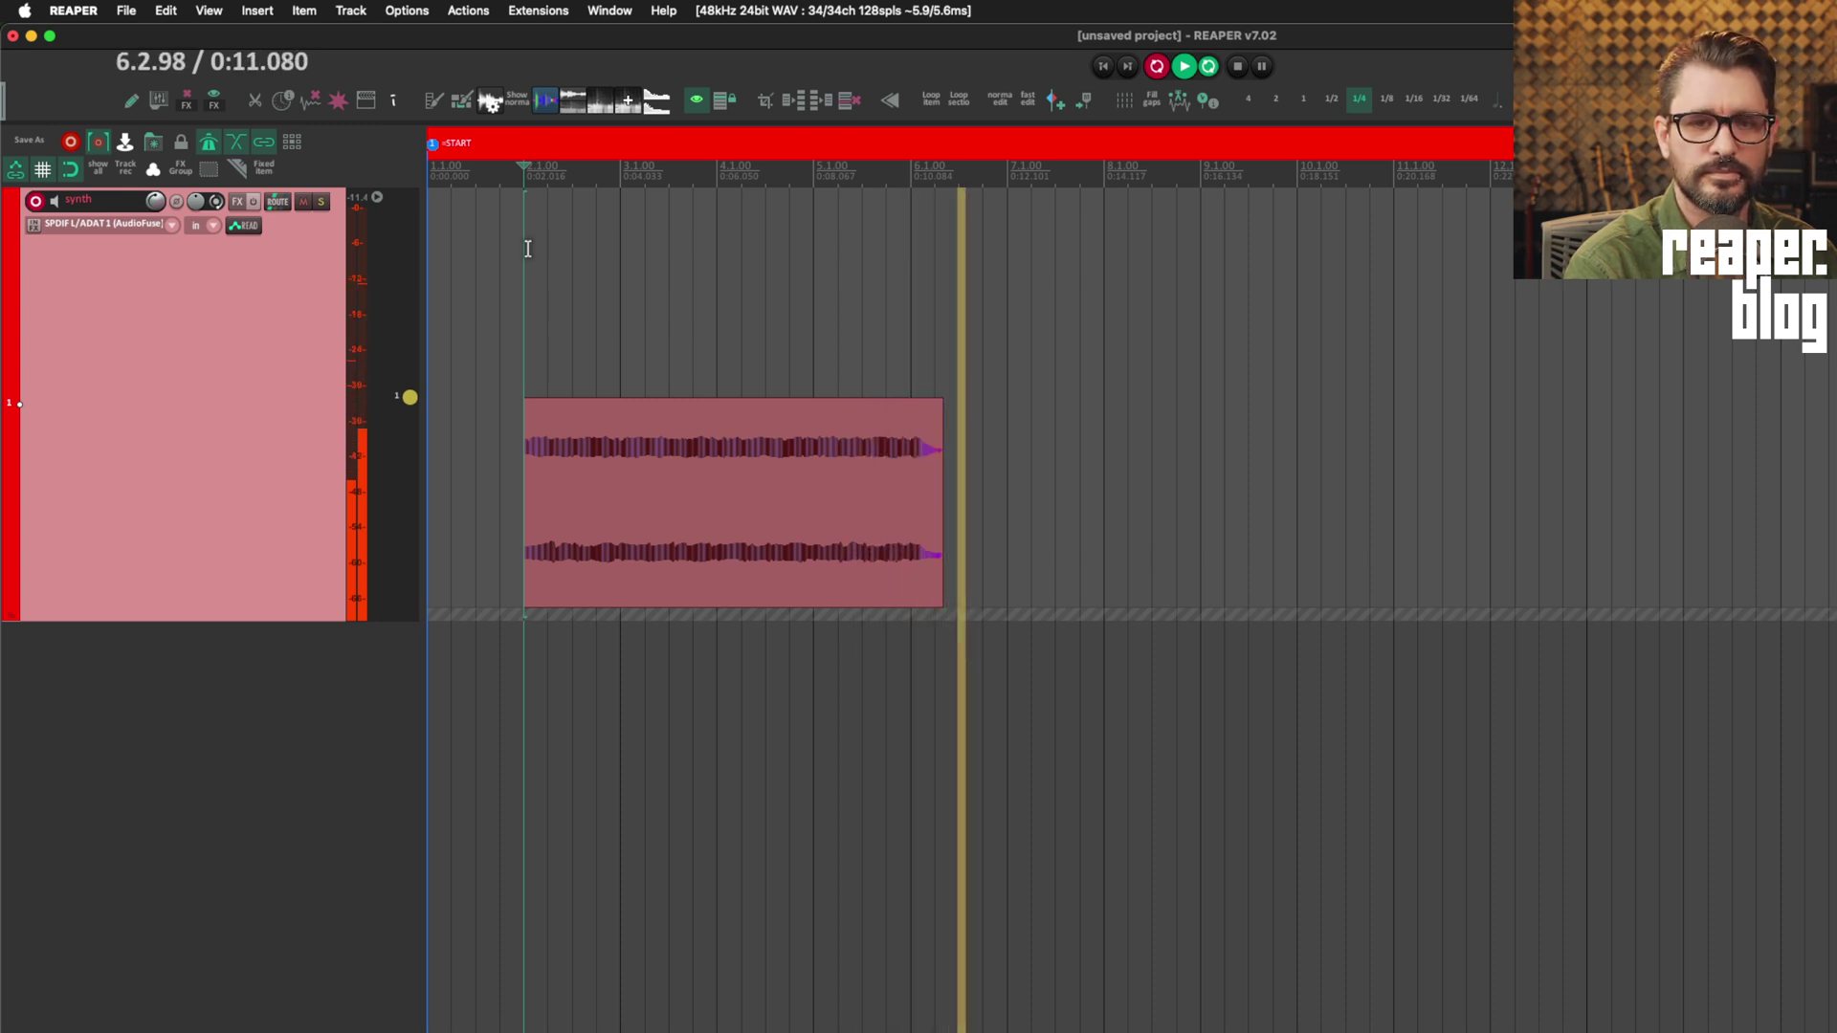
key(space)
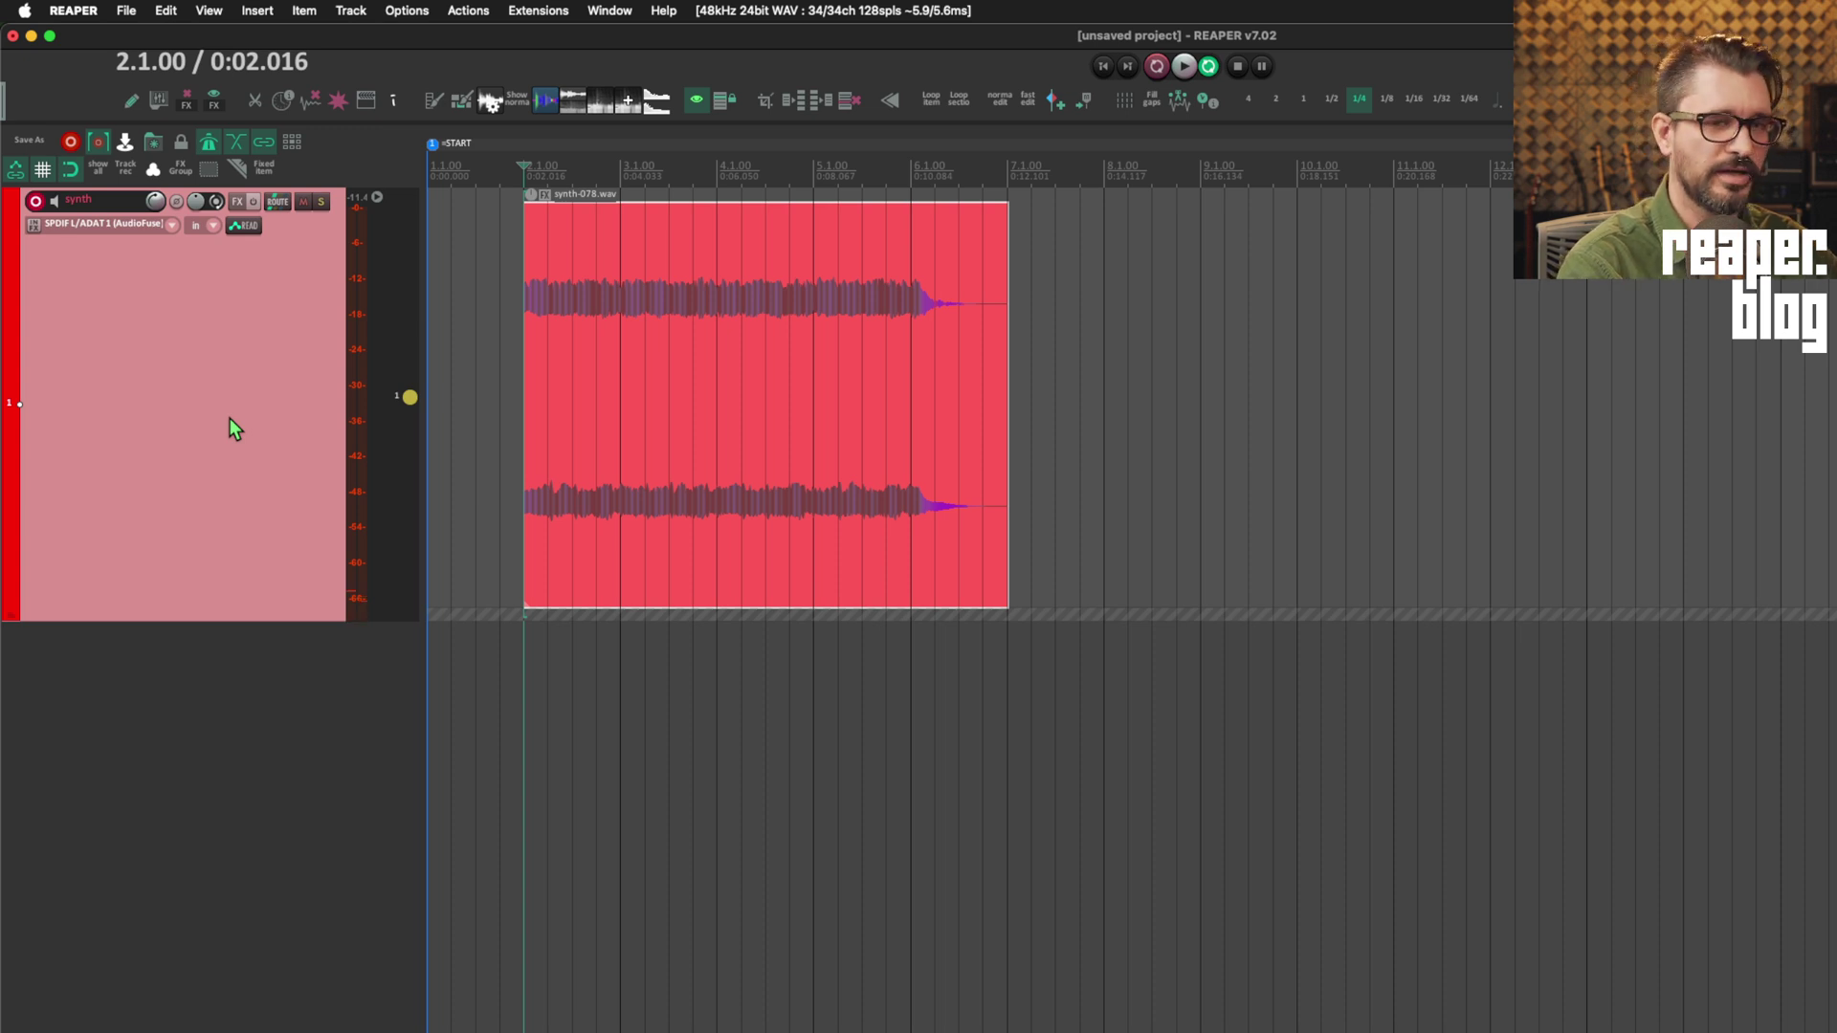
key(ctrl+r)
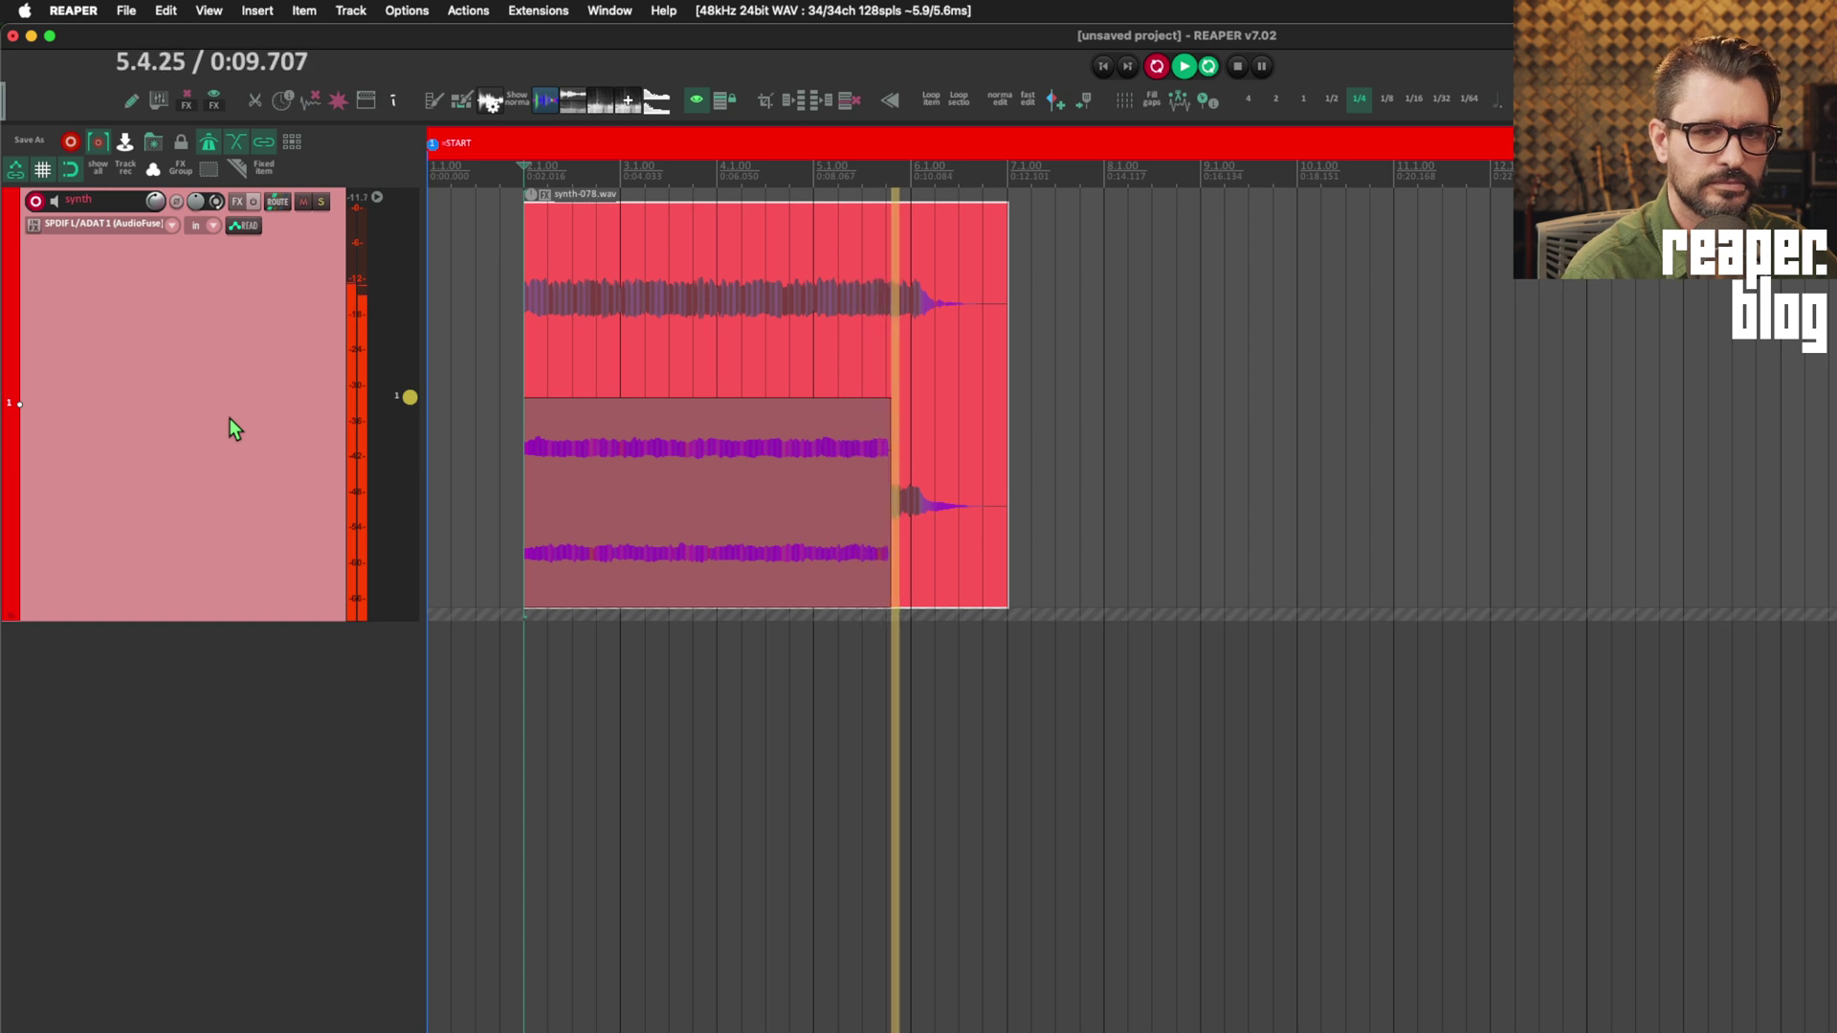
key(space)
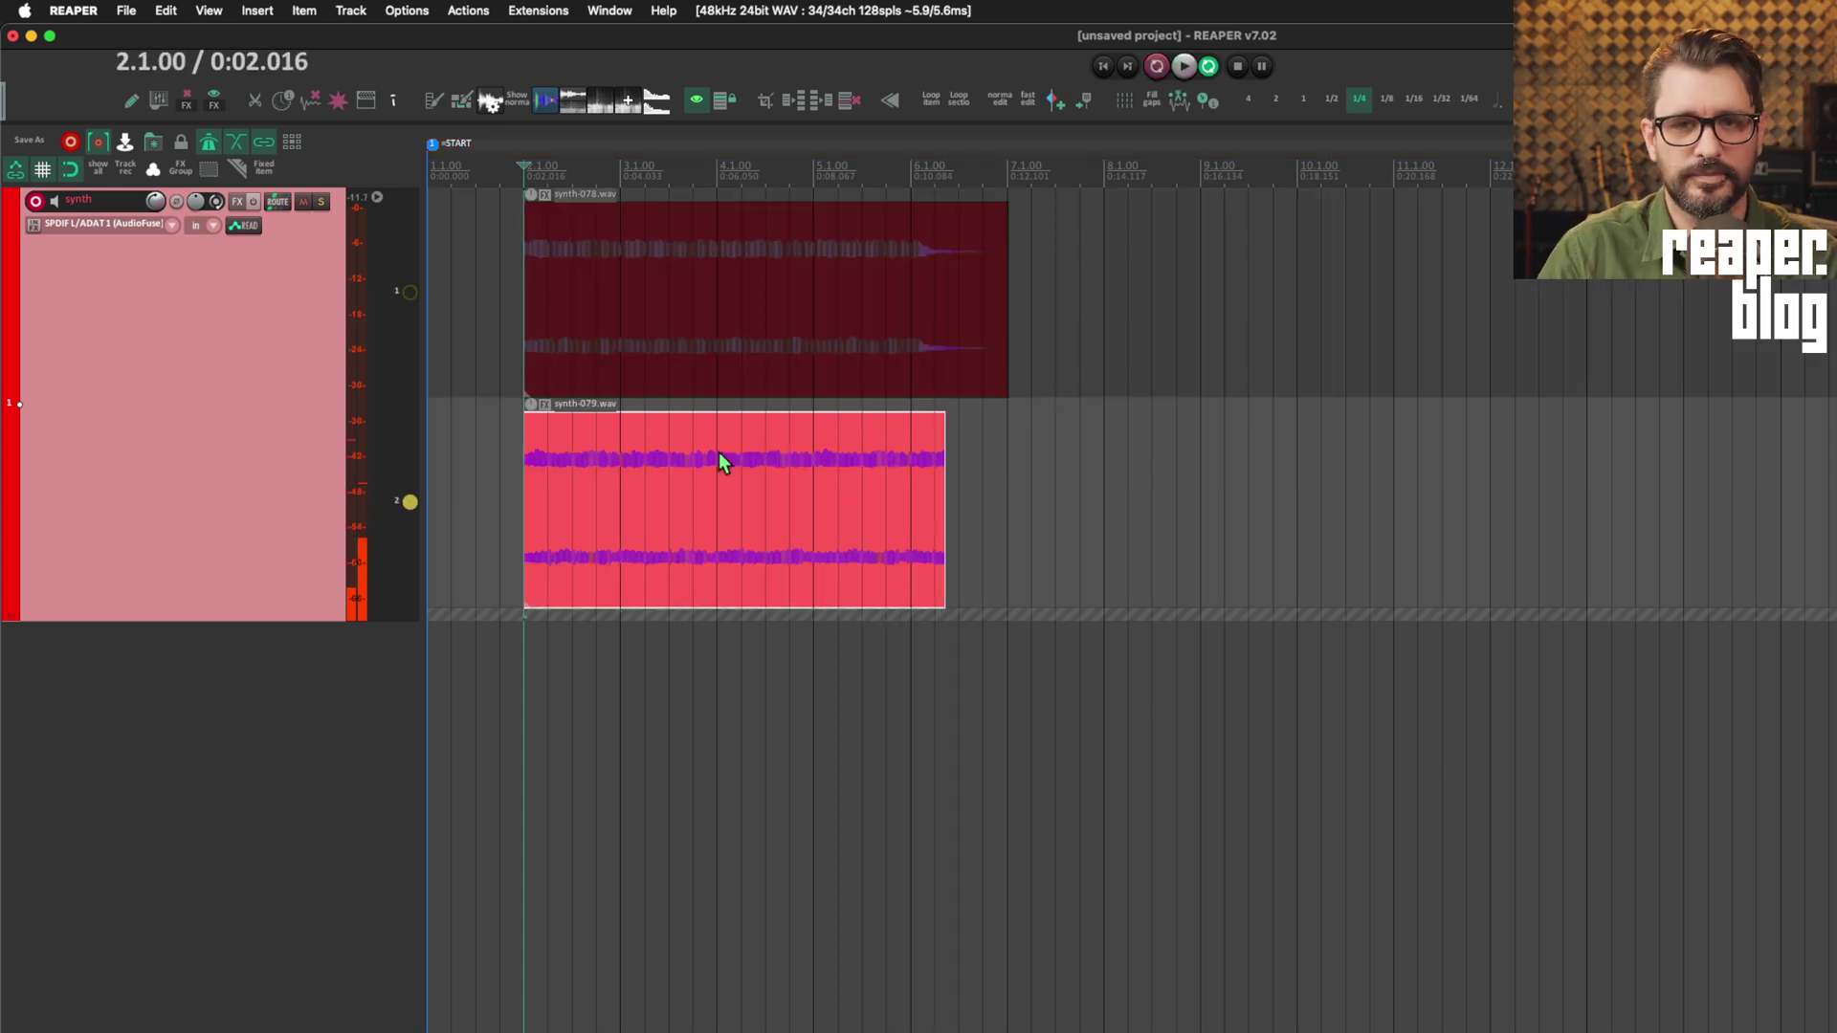
- From lane 2's options, comp into a new empty lane C1 with automatic comp areas
click(907, 465)
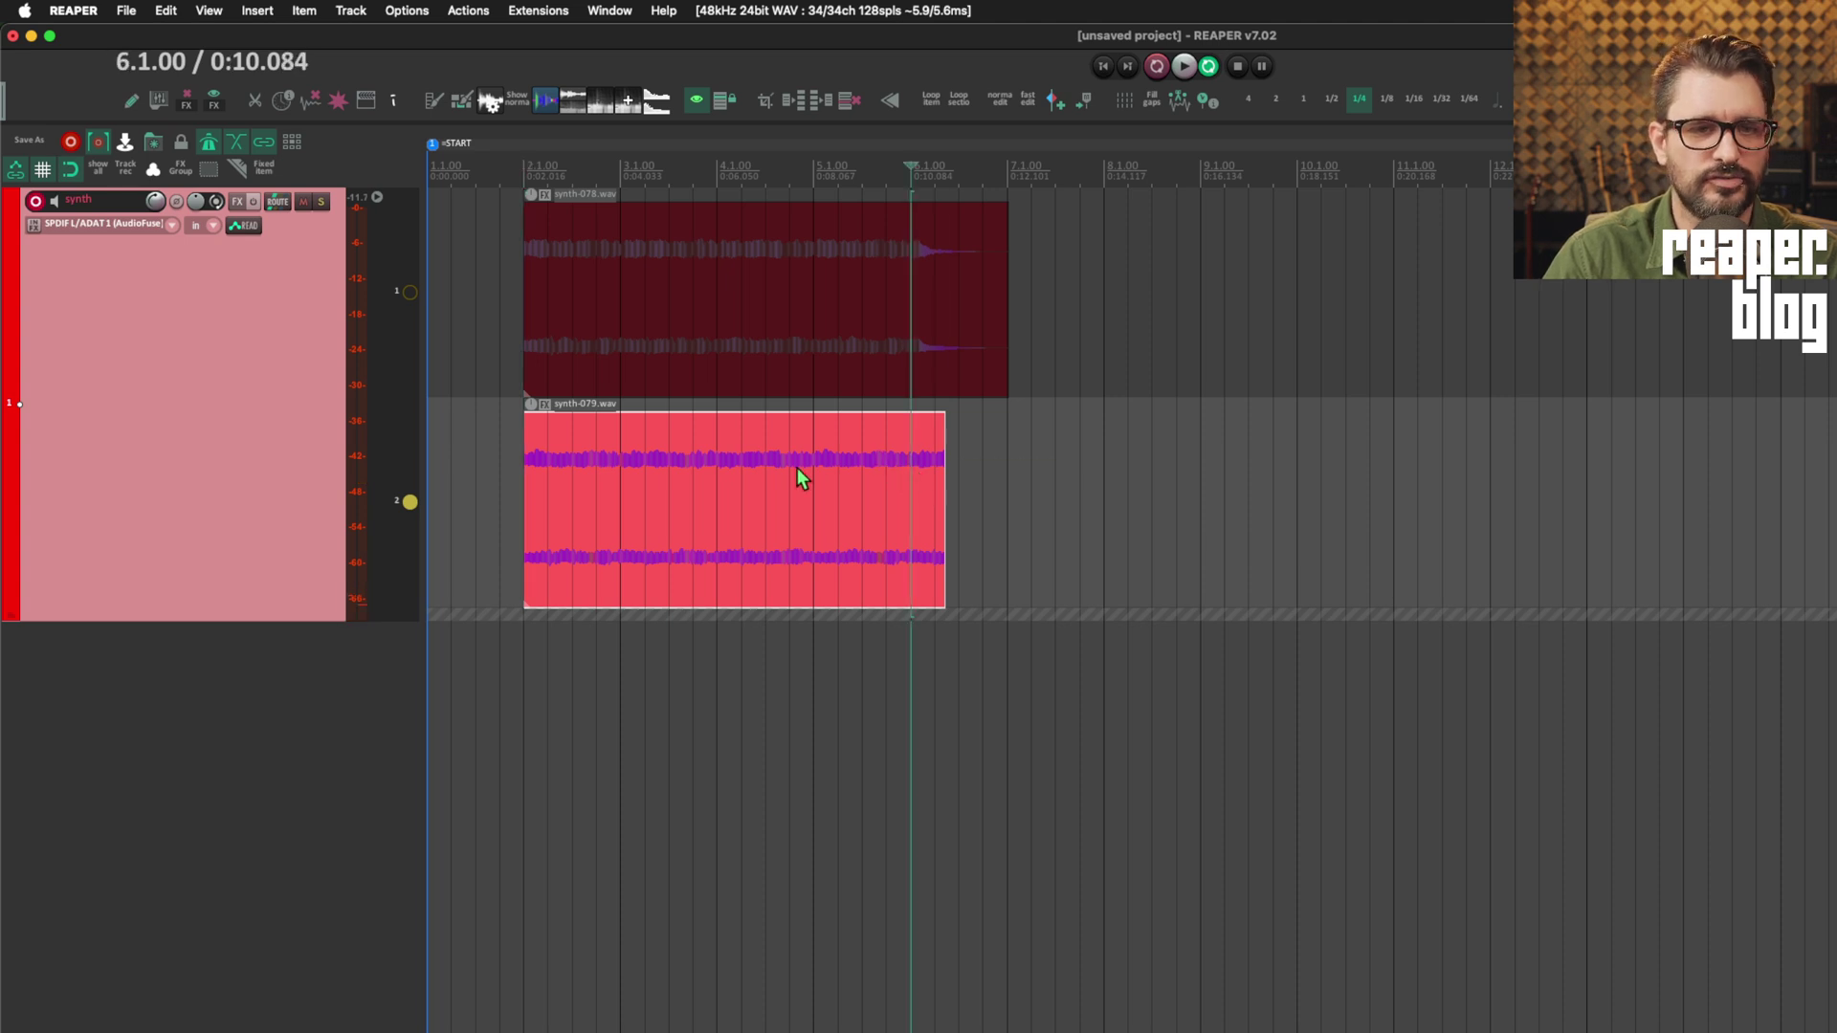
scroll(845, 471, up, 3)
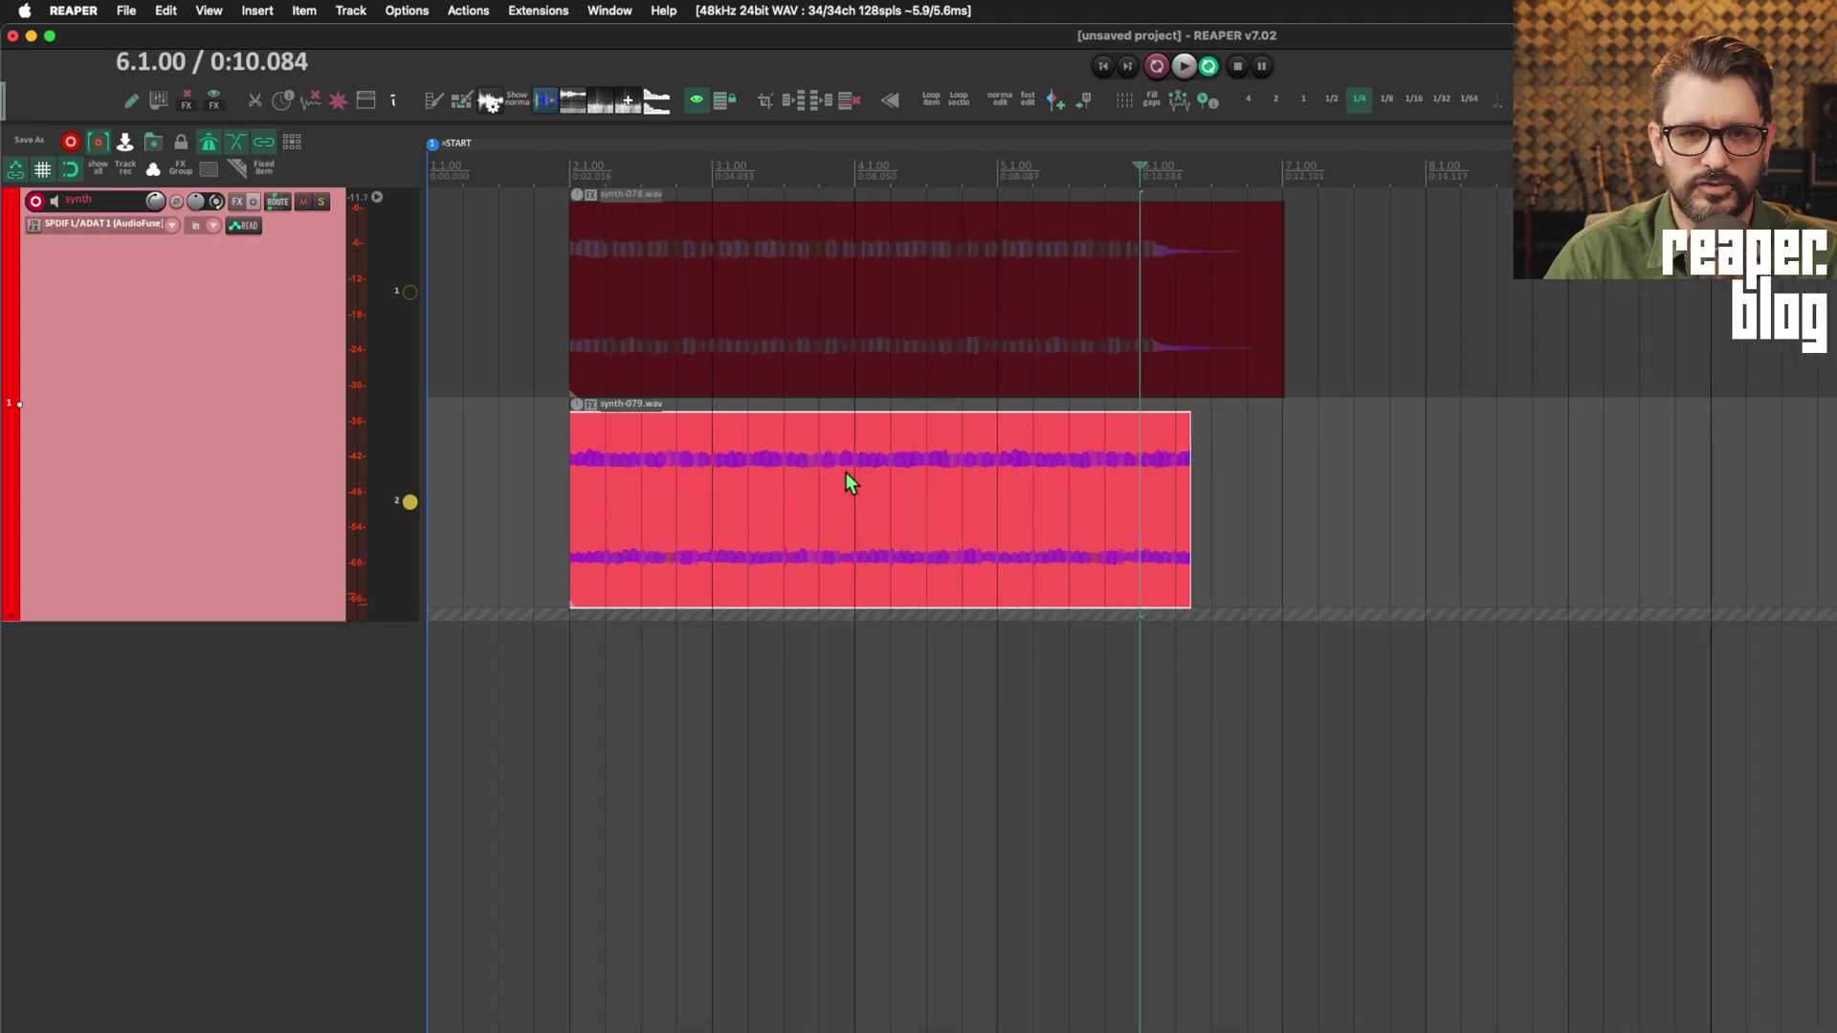
scroll(845, 472, down, 2)
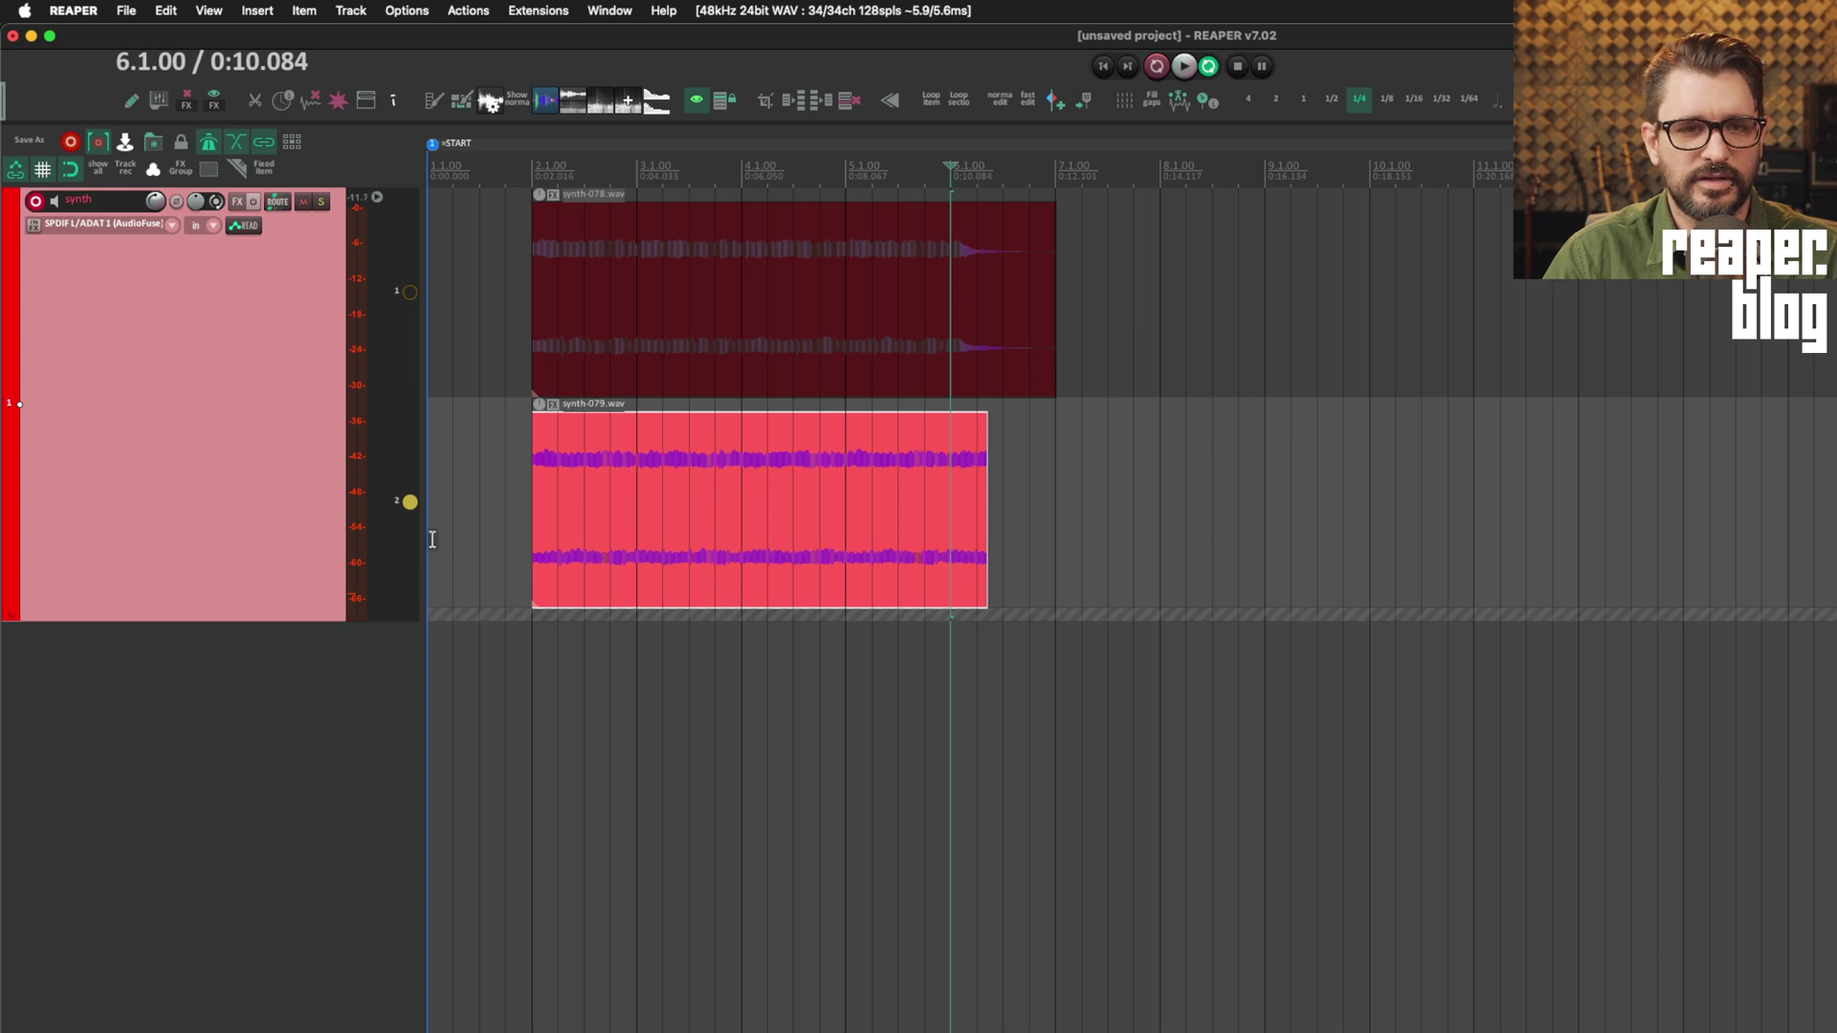
right_click(398, 537)
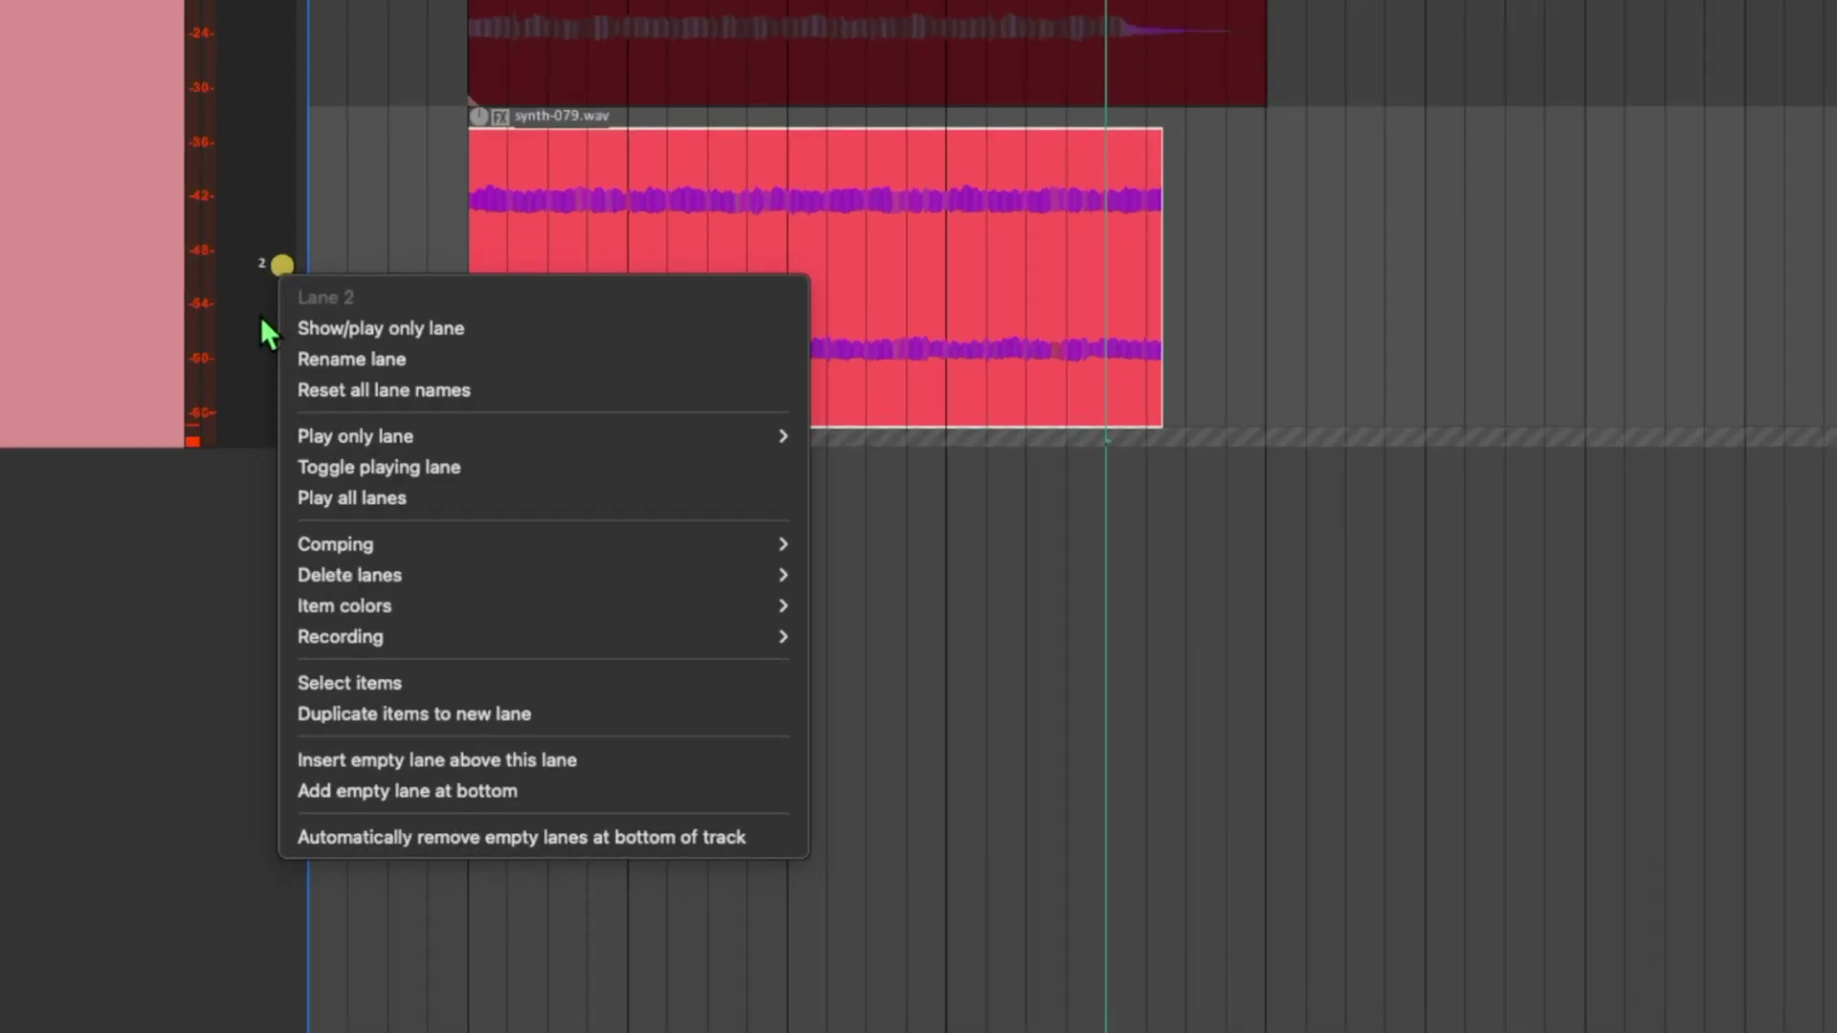
mouse_move(391, 560)
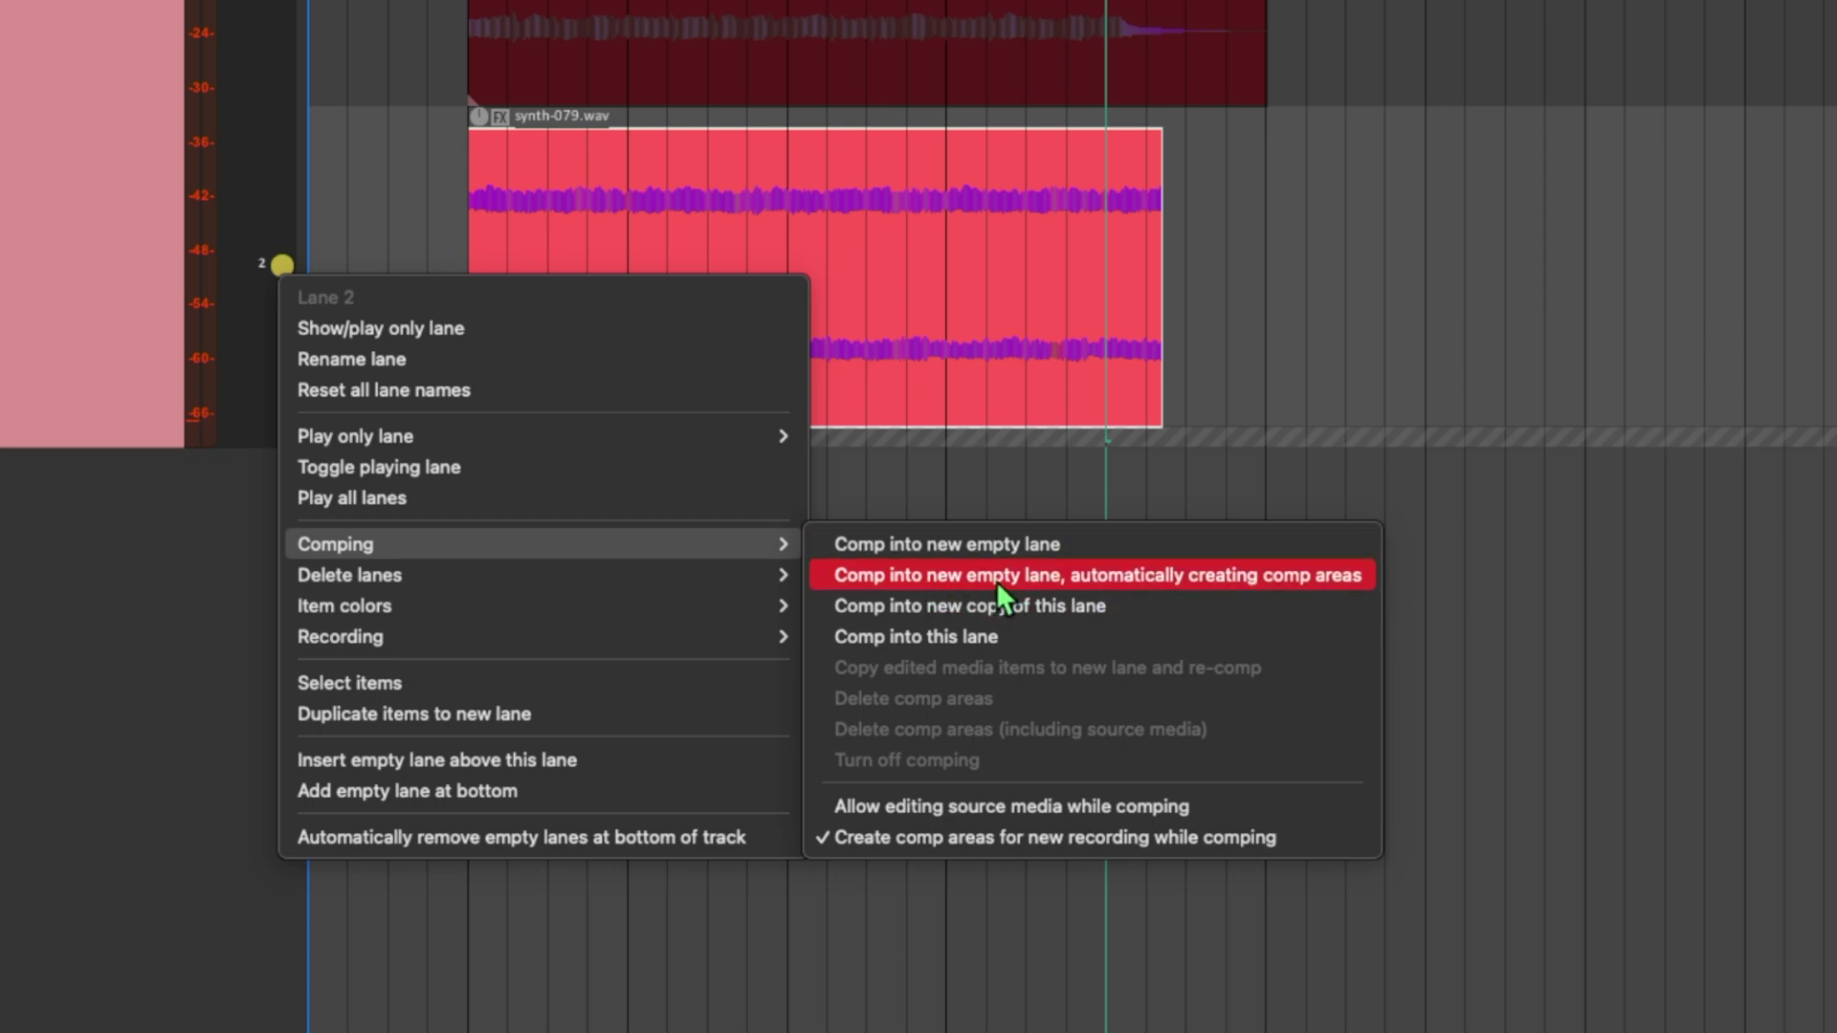
click(1236, 582)
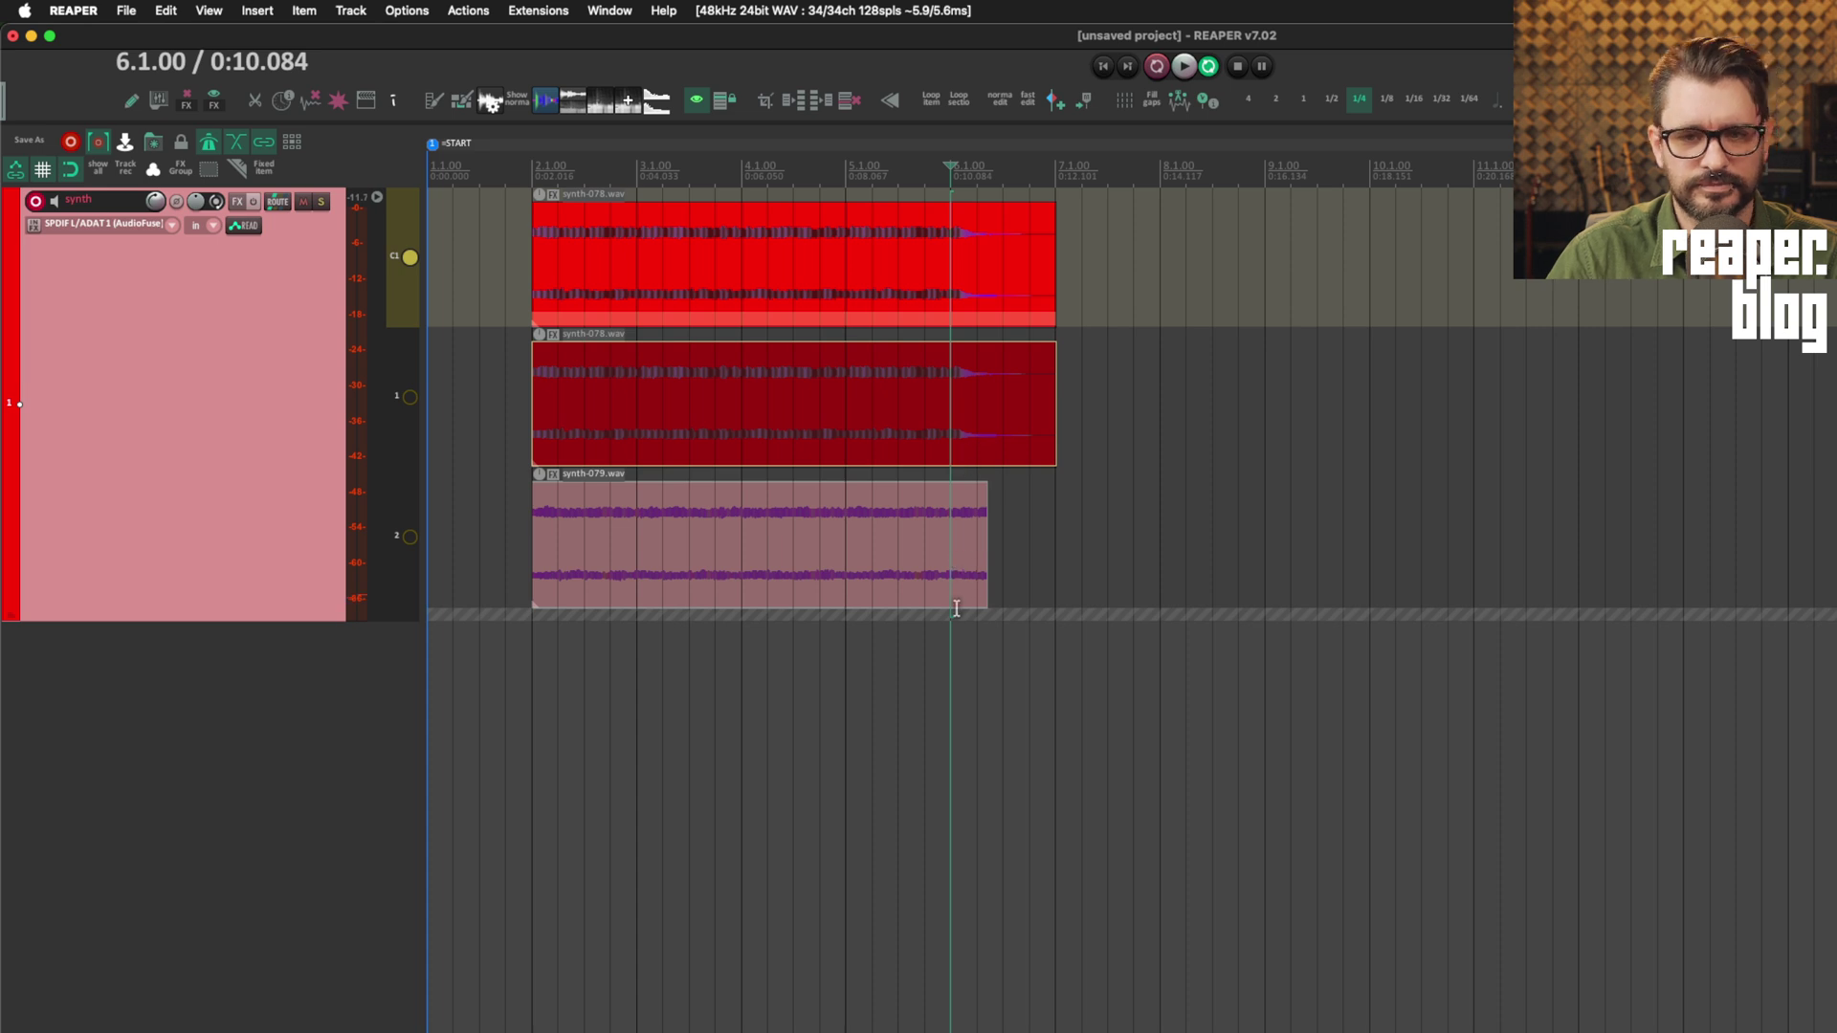
- Use synth-079 in comp lane C1 and trim its comp area to end at bar 6
click(795, 566)
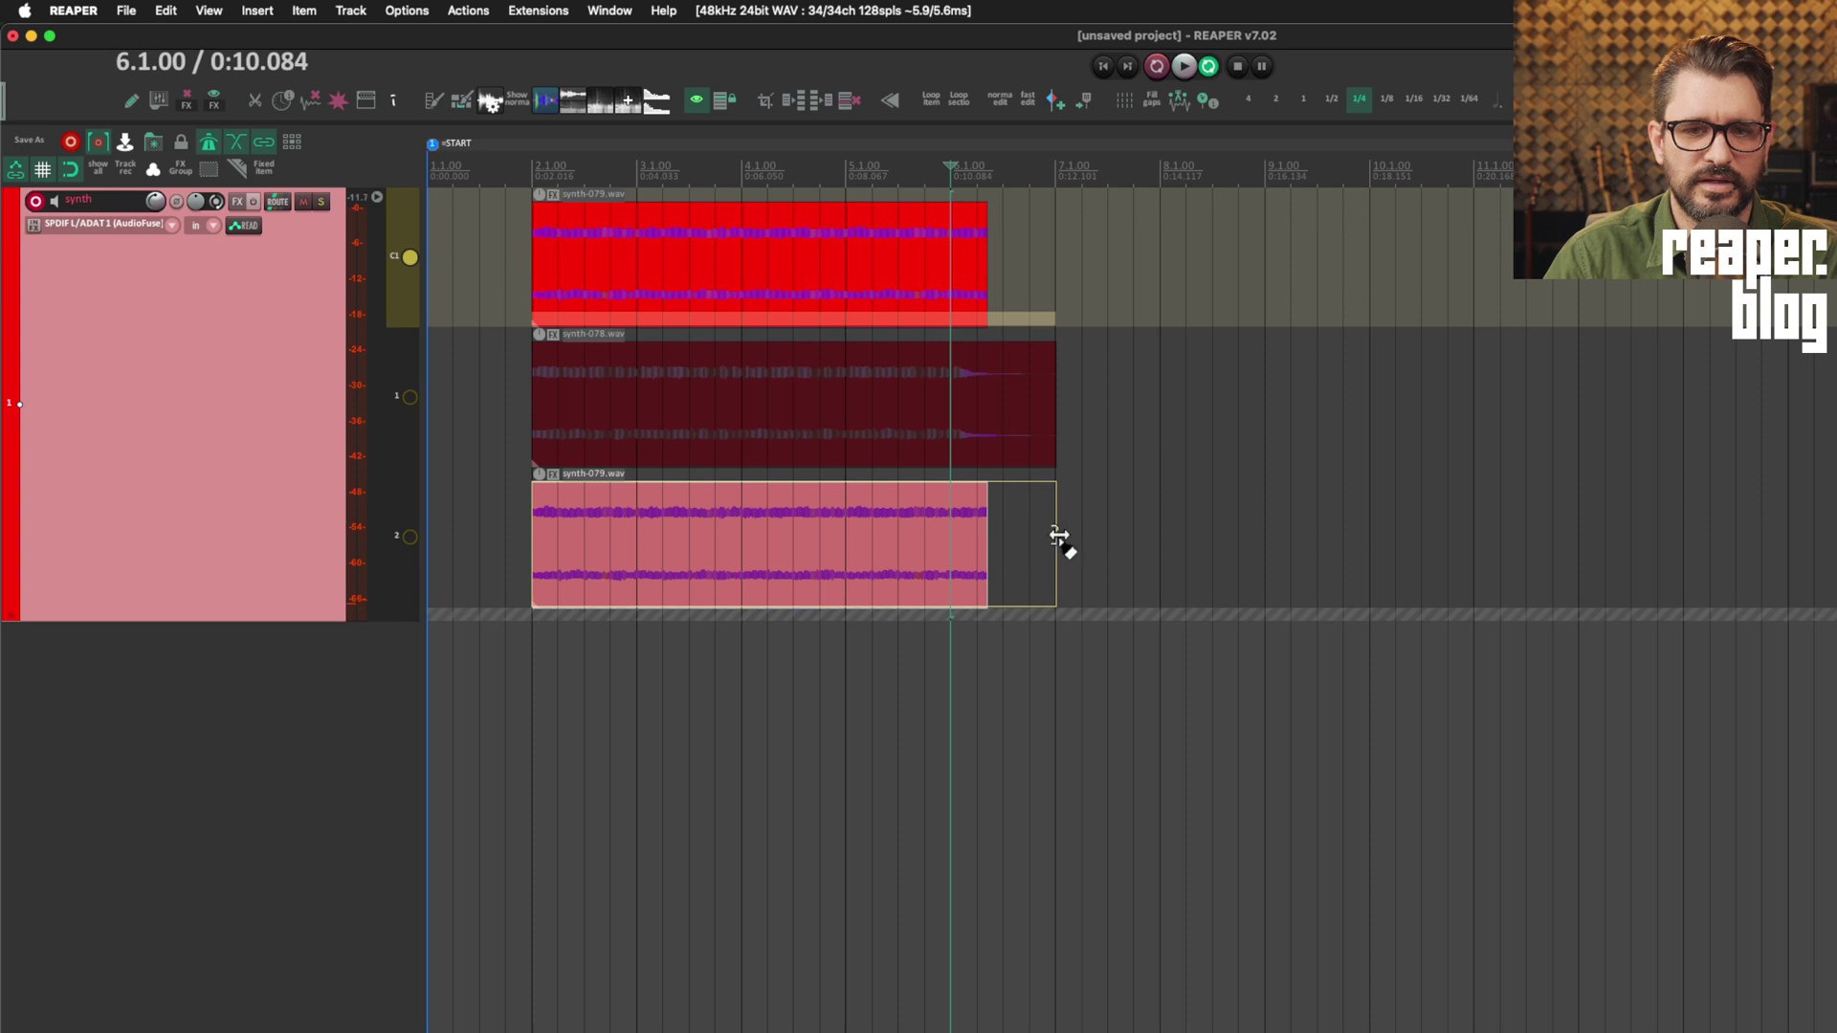
drag(1059, 544, 950, 545)
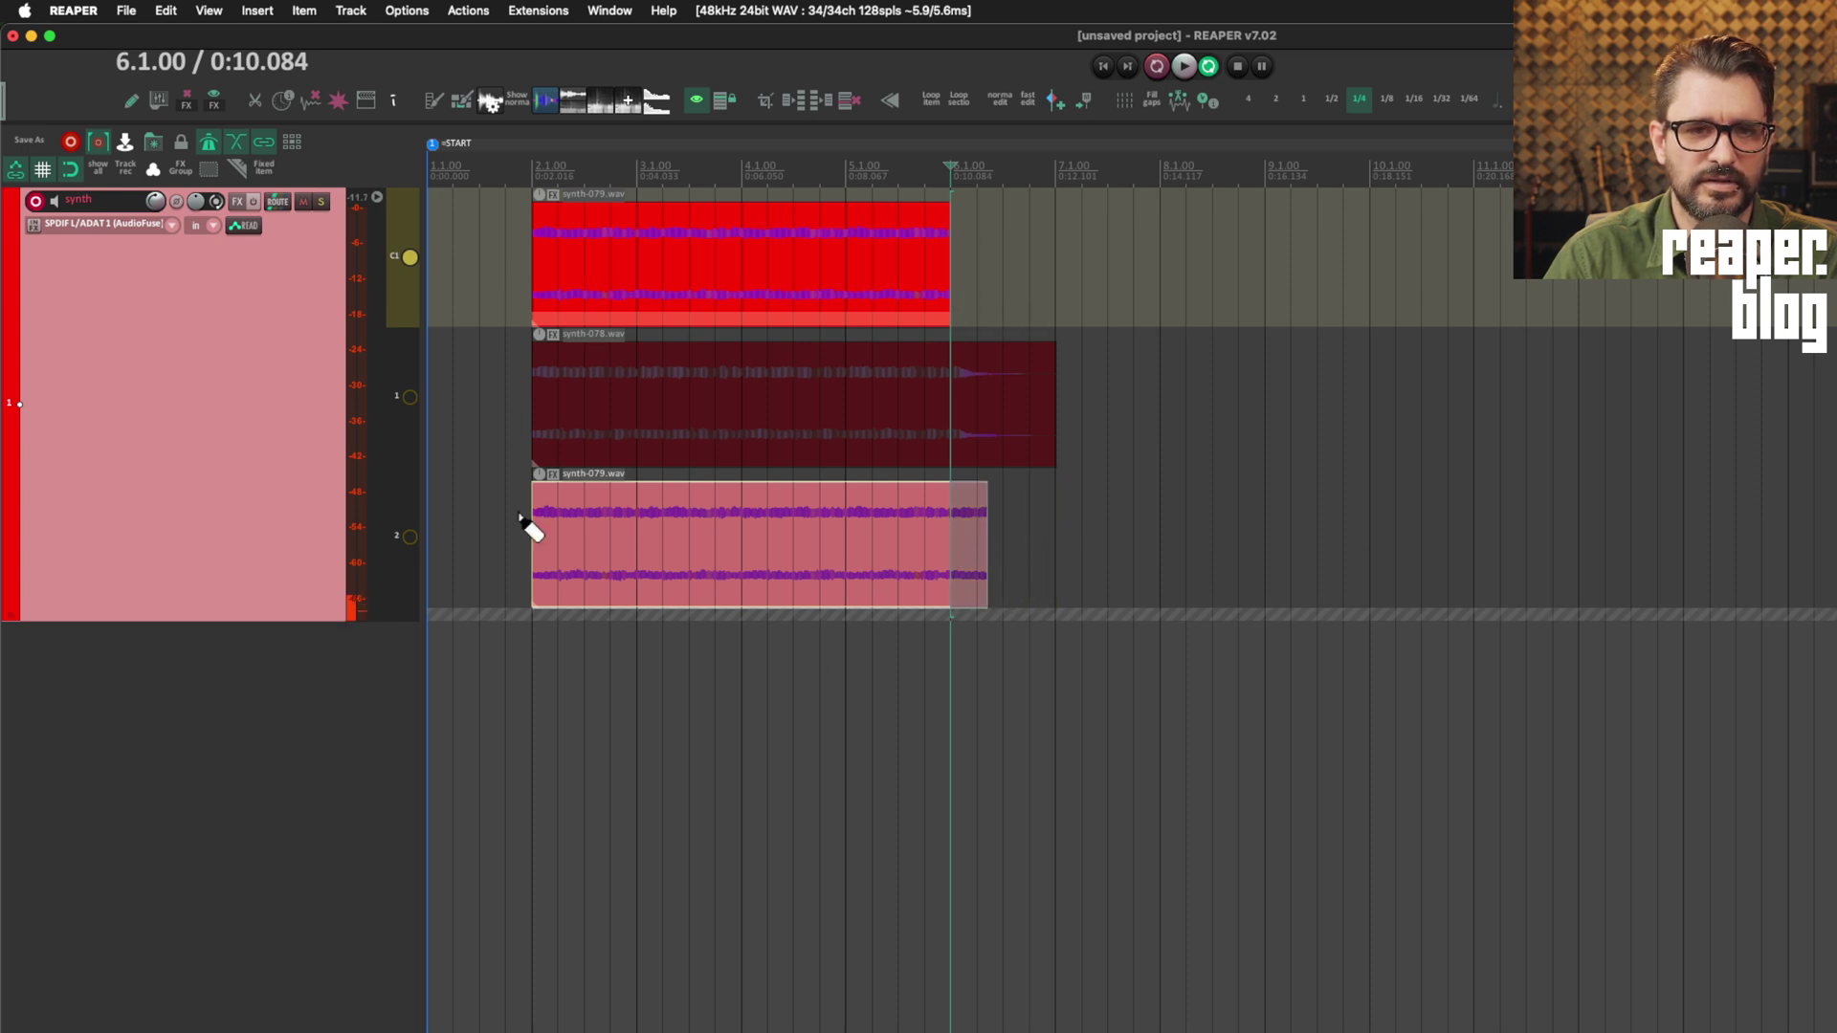
mouse_move(525, 555)
mouse_down()
mouse_move(546, 563)
mouse_move(532, 556)
mouse_up()
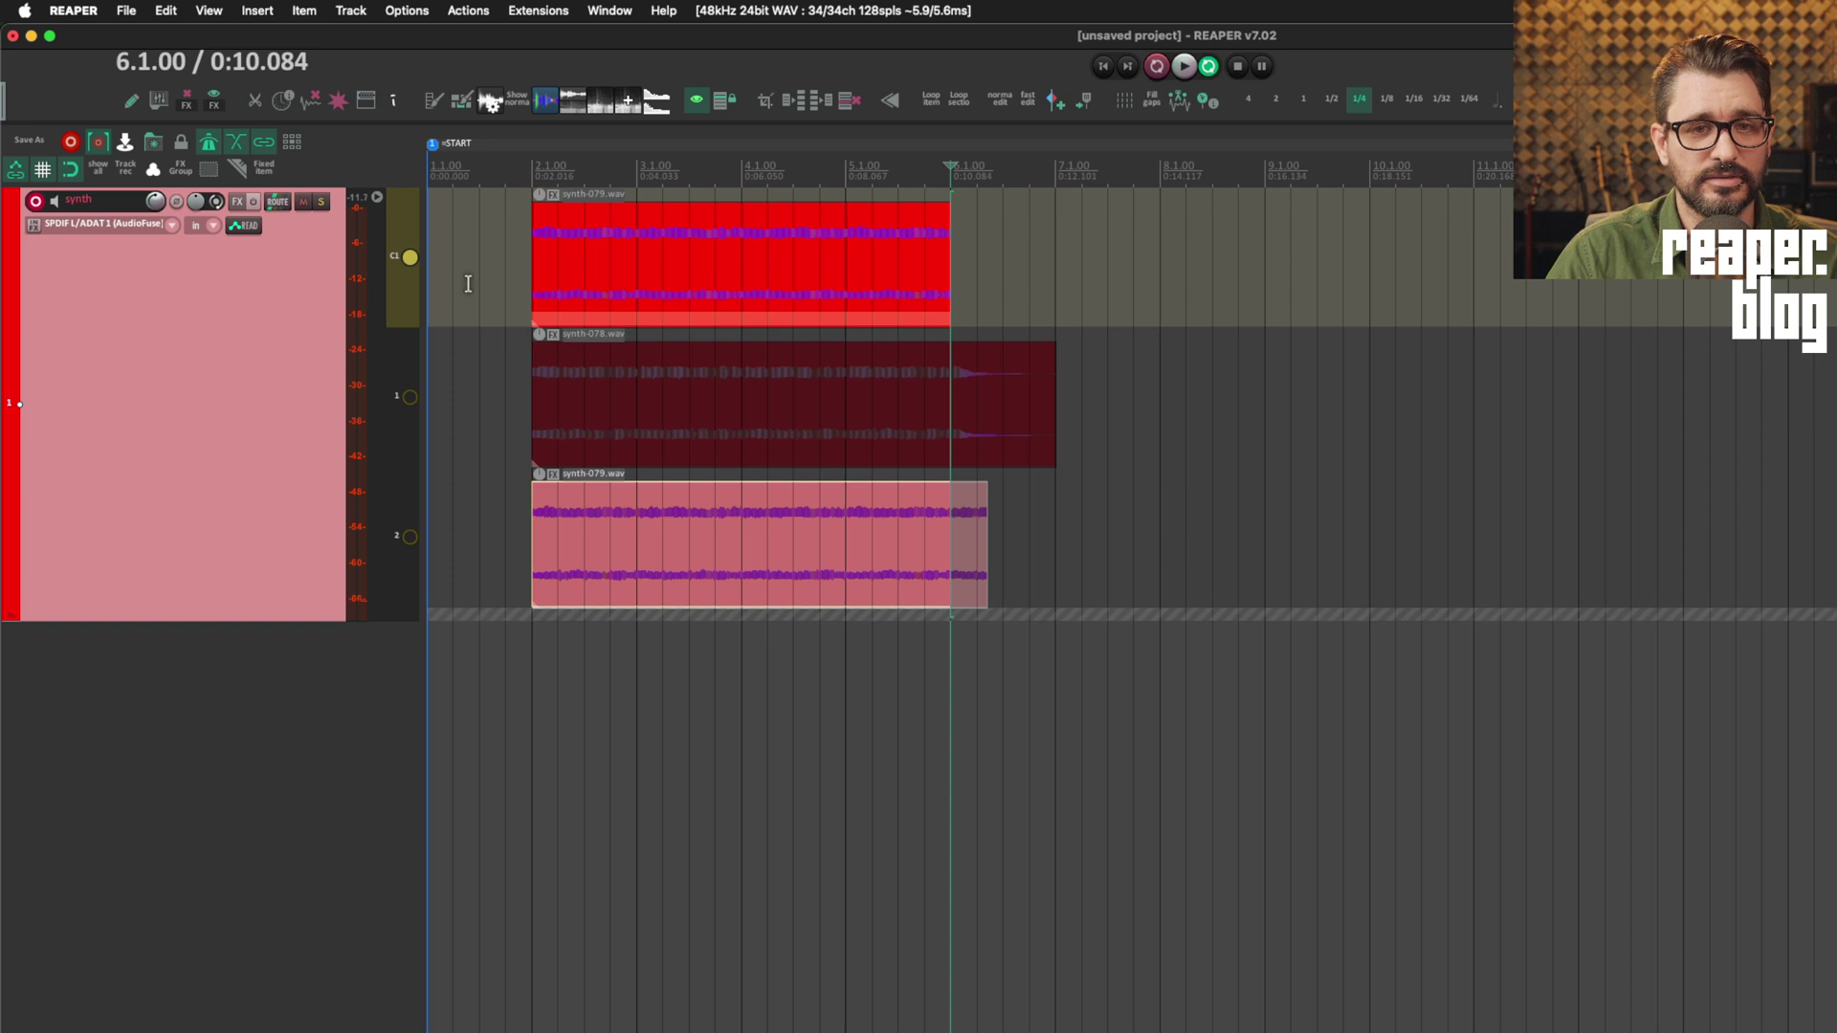
- Record a new take, synth-080, on lane 1 starting at bar 9
click(410, 259)
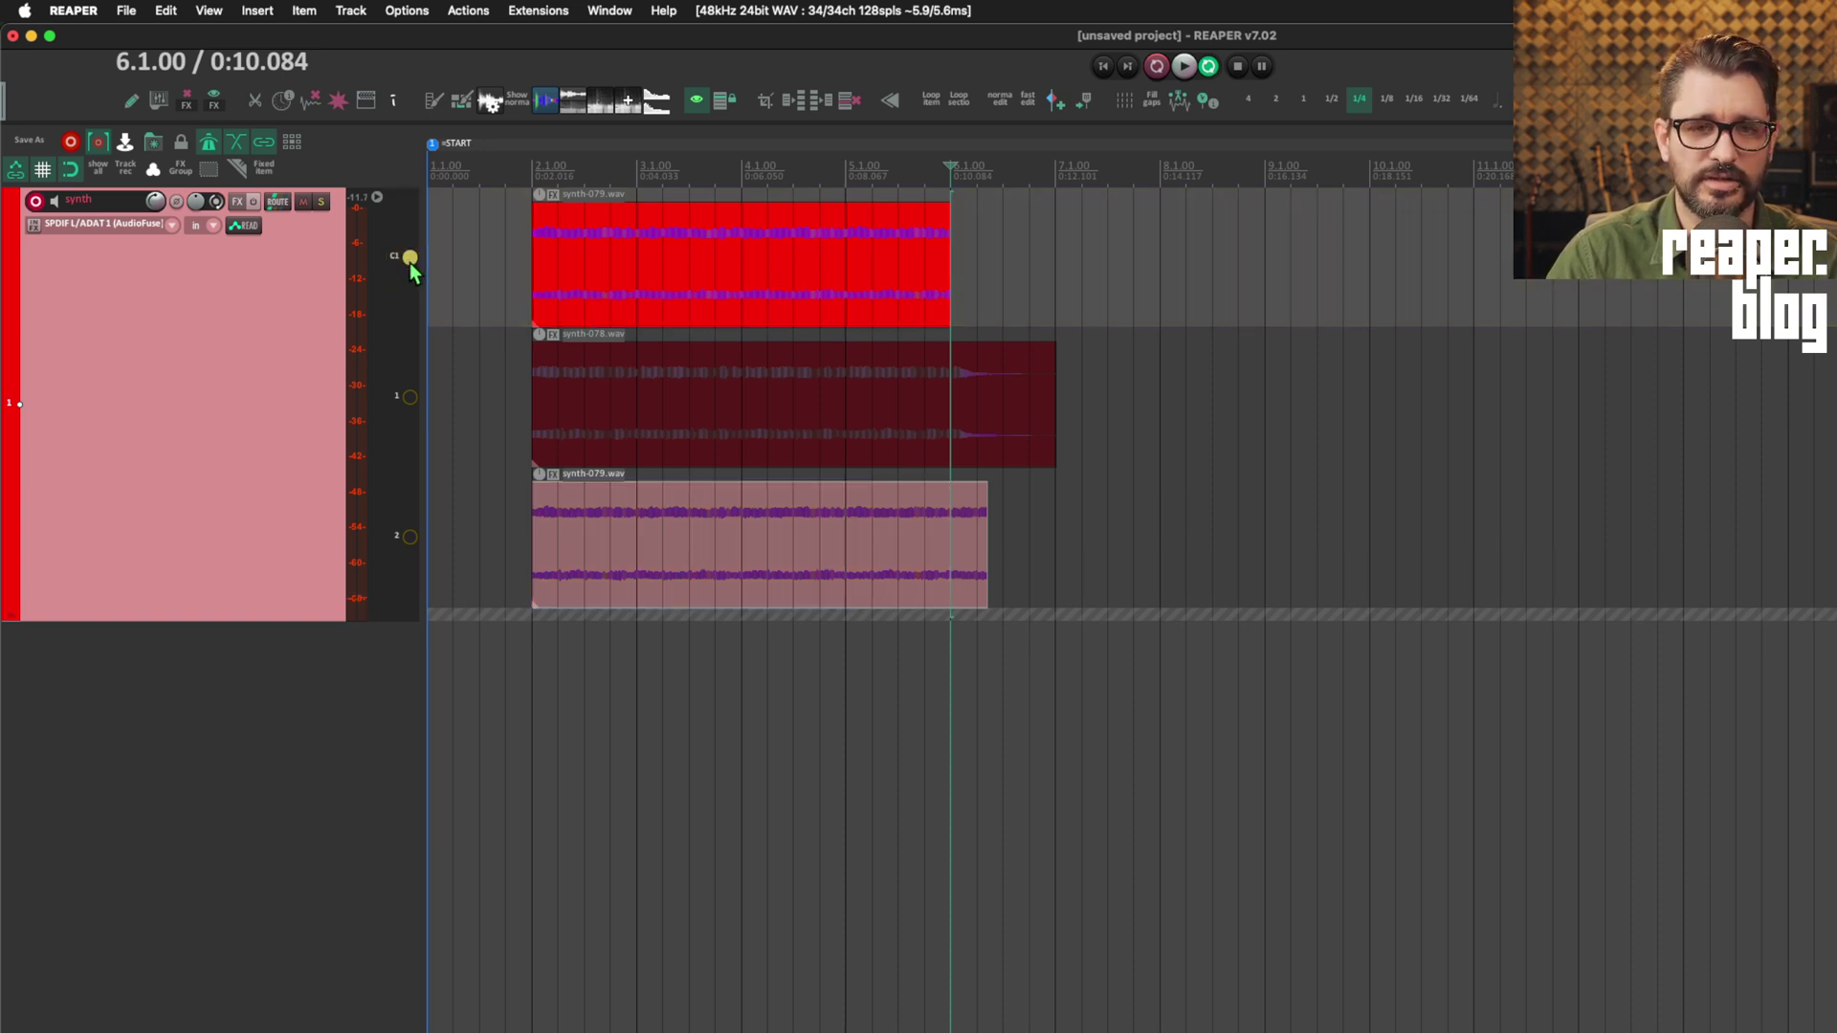
click(1170, 191)
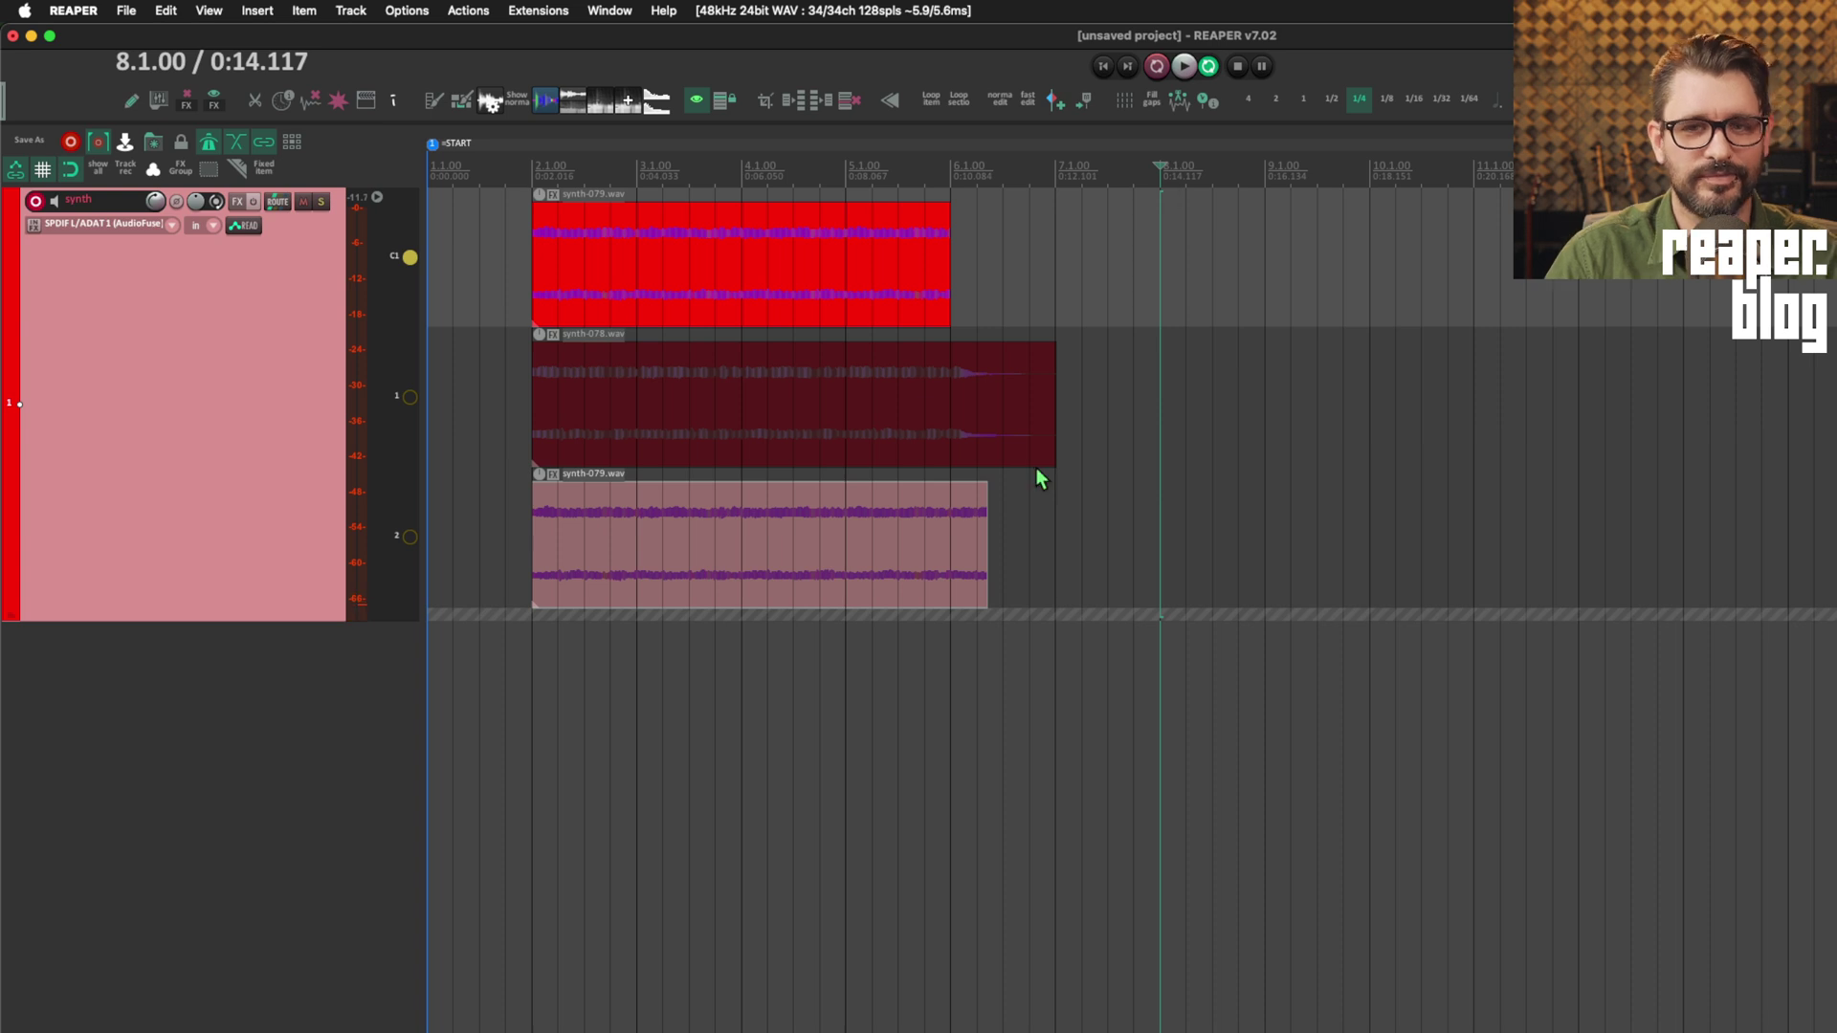
scroll(1043, 469, right, 2)
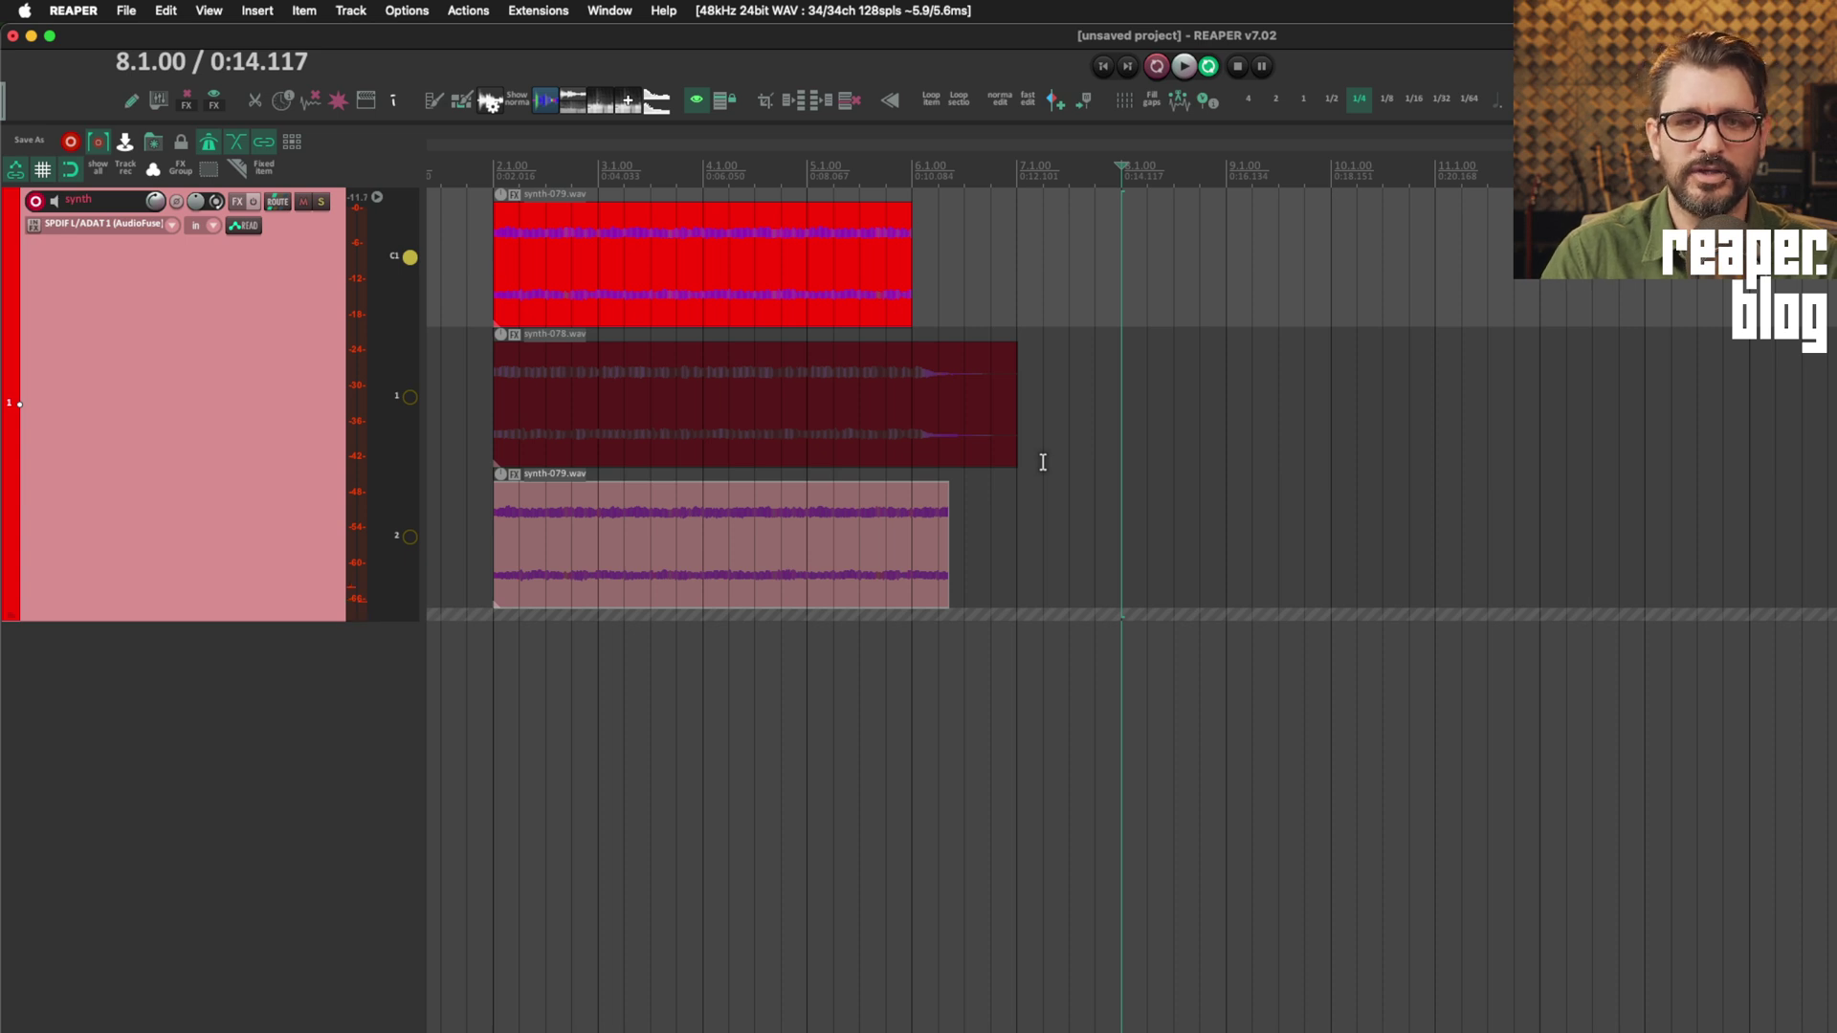
click(1227, 282)
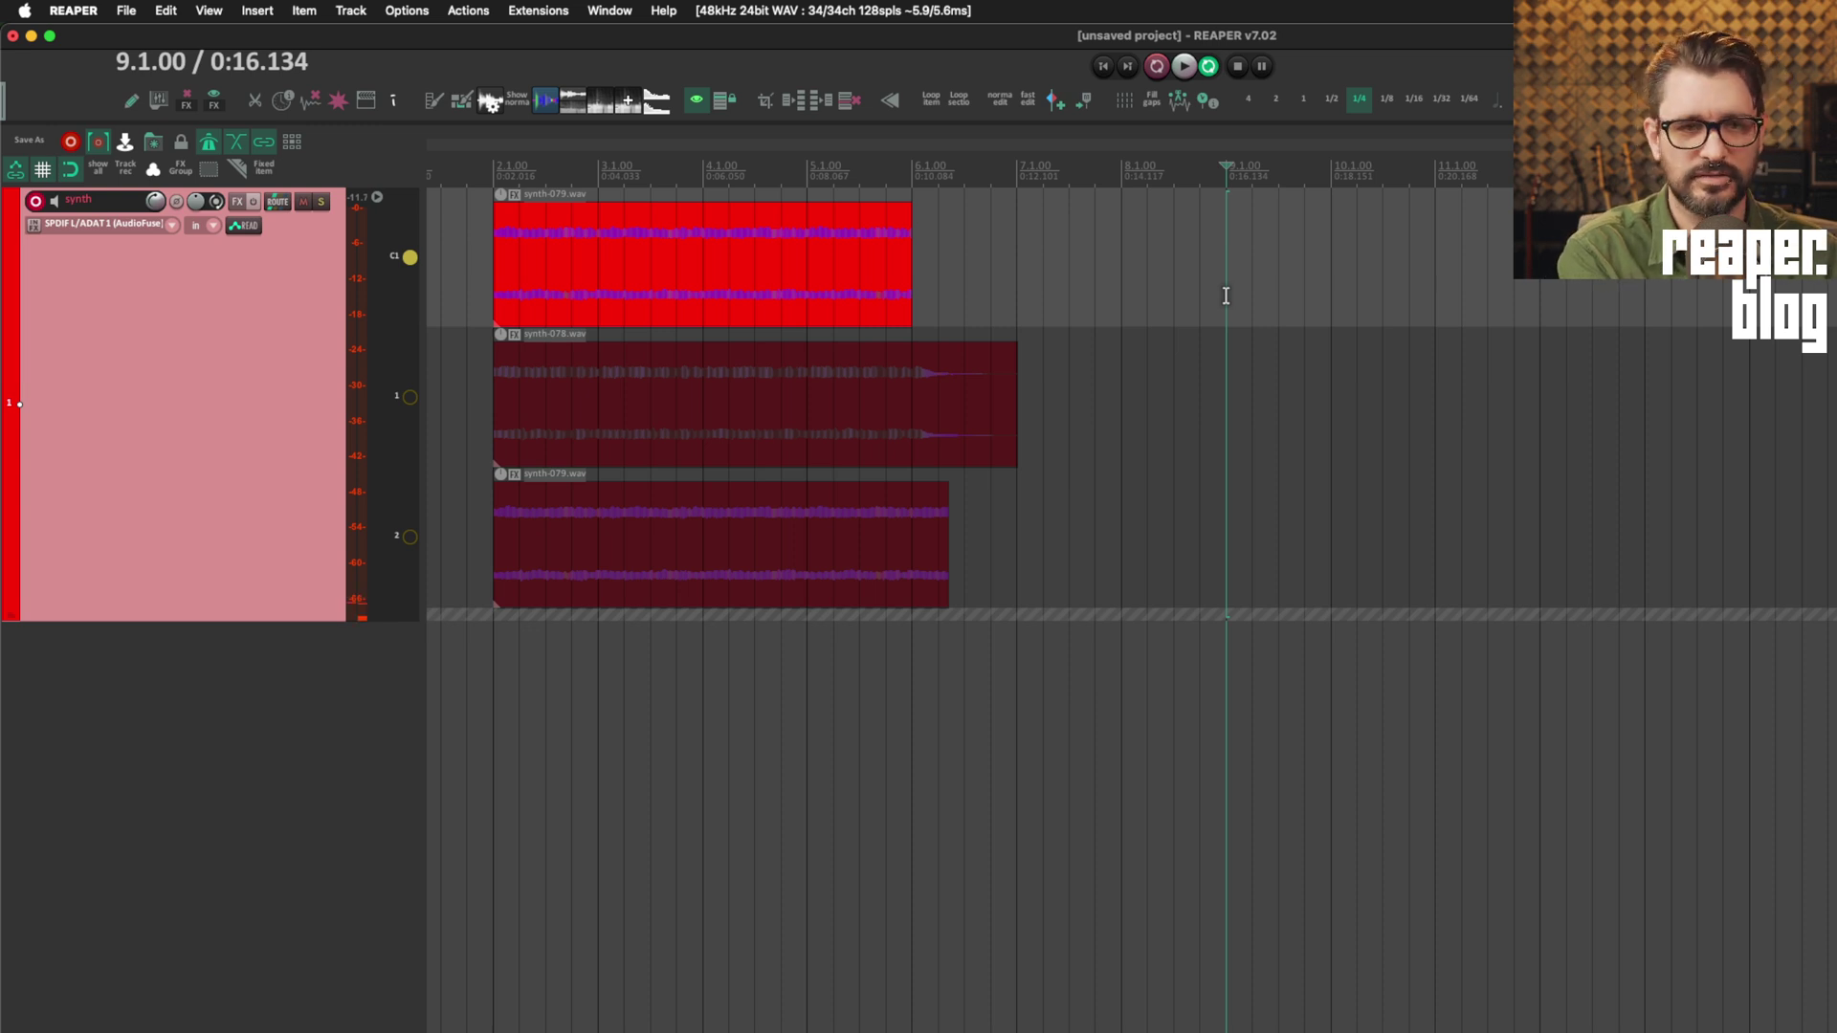
key(super+r)
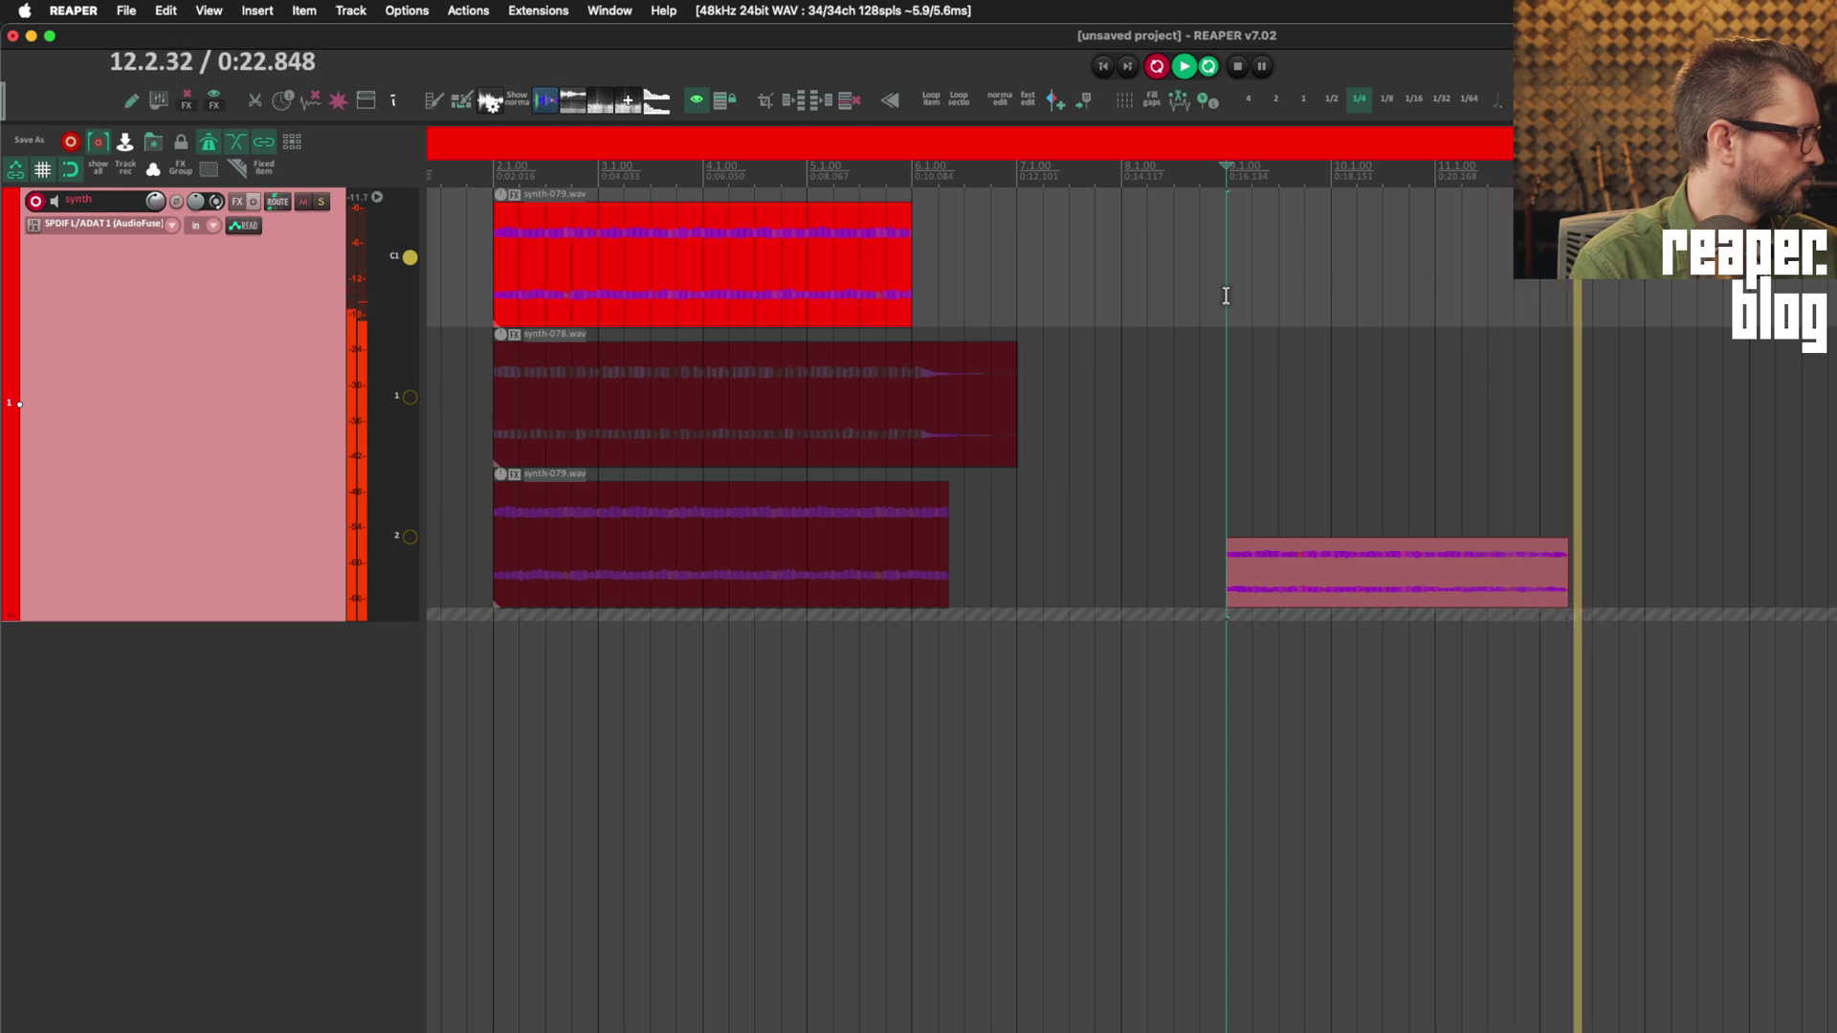
key(space)
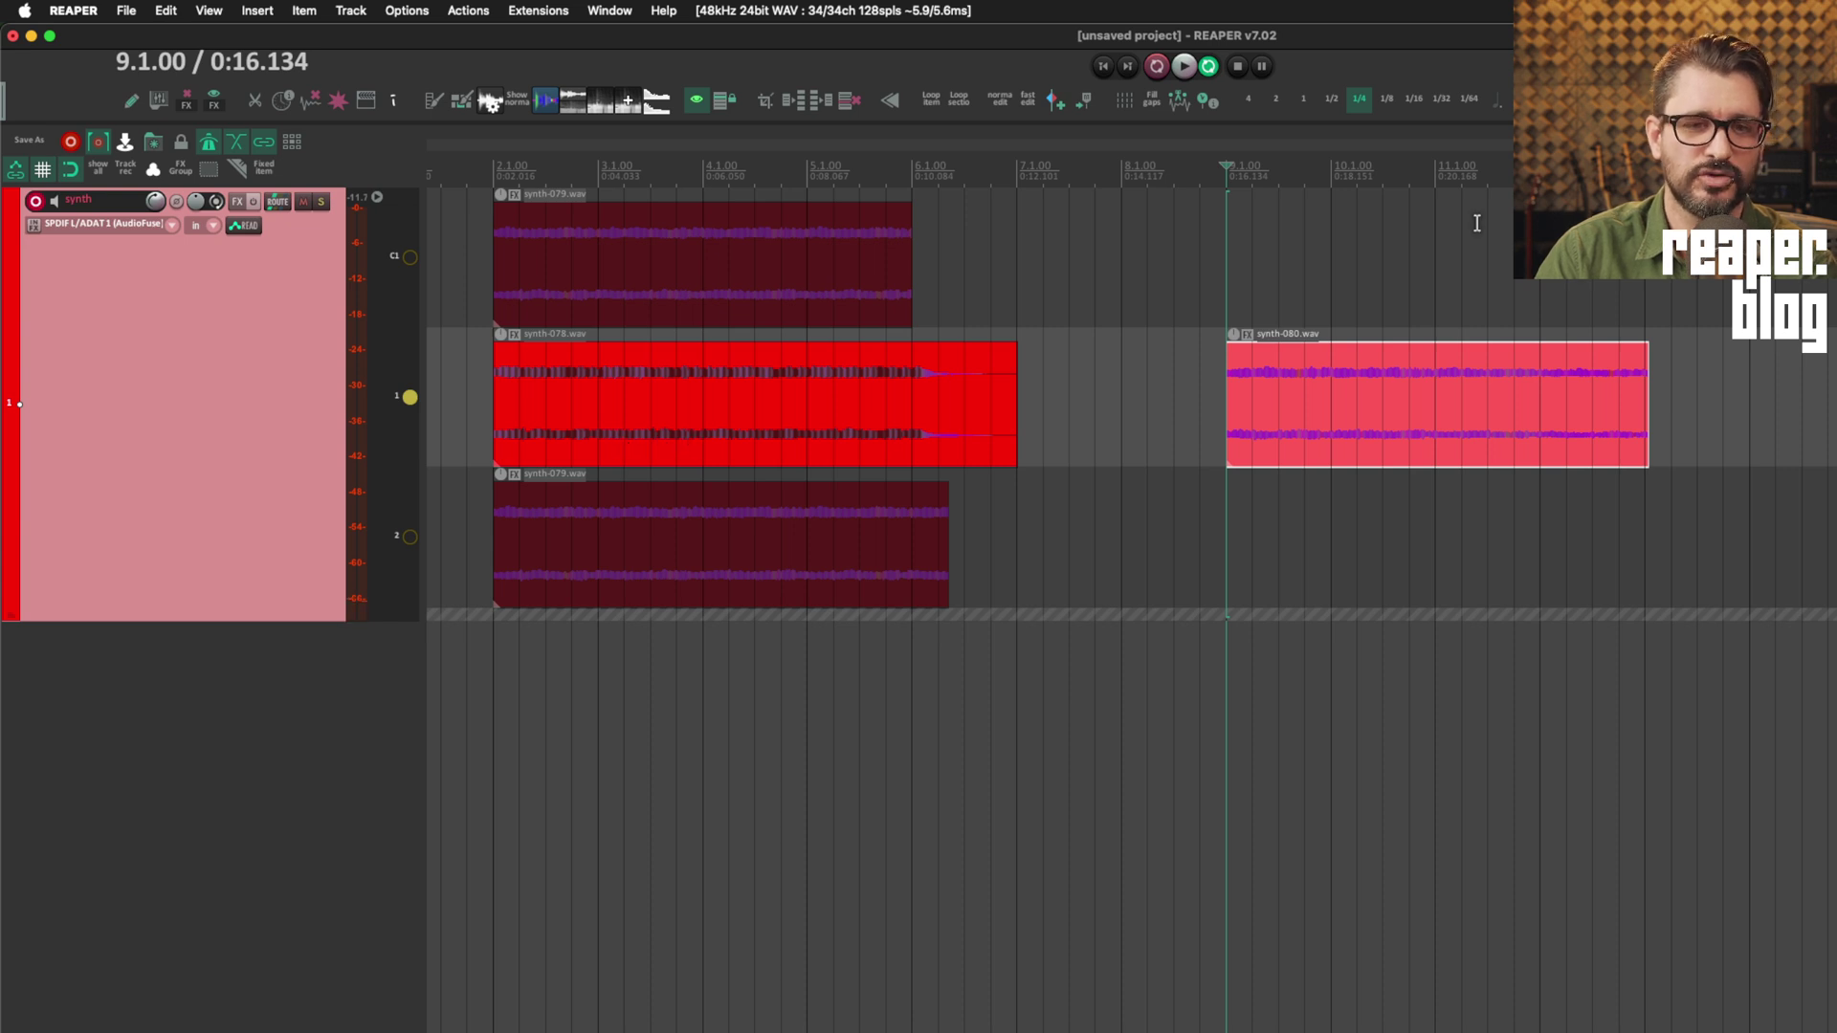
- Briefly play back the synth track from near bar 4.3
click(755, 172)
key(space)
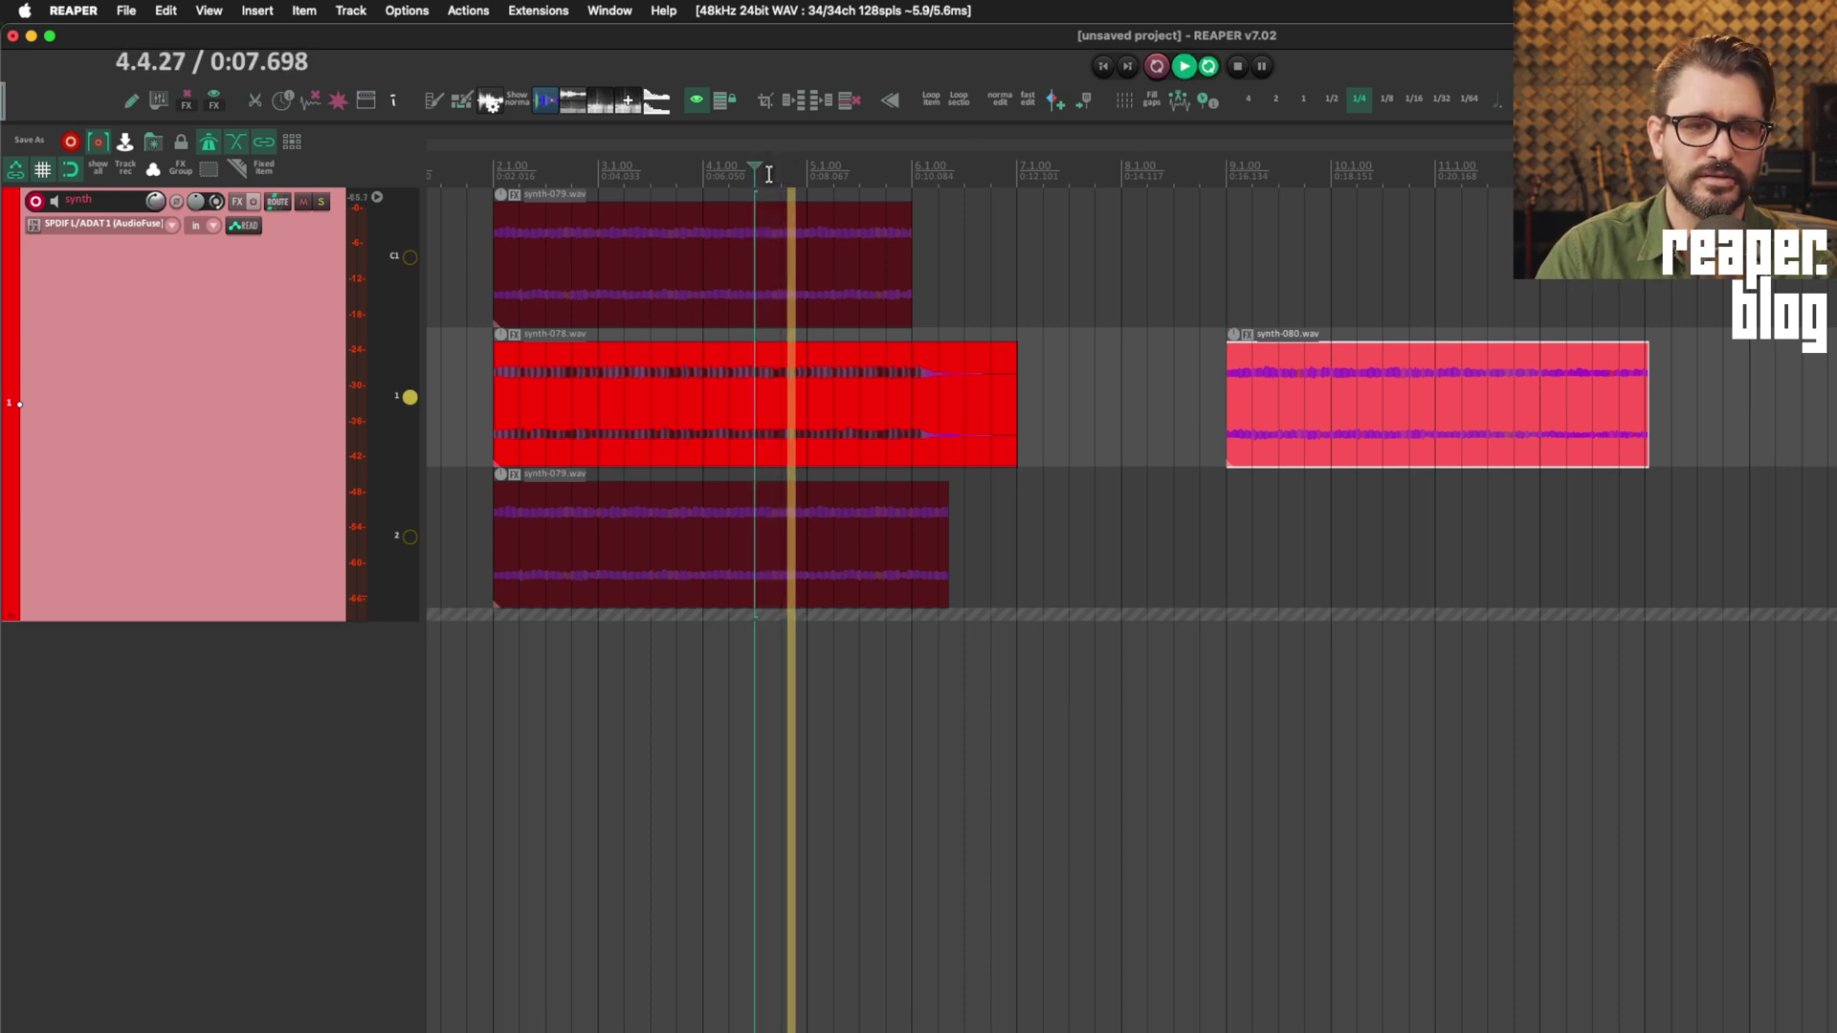
key(space)
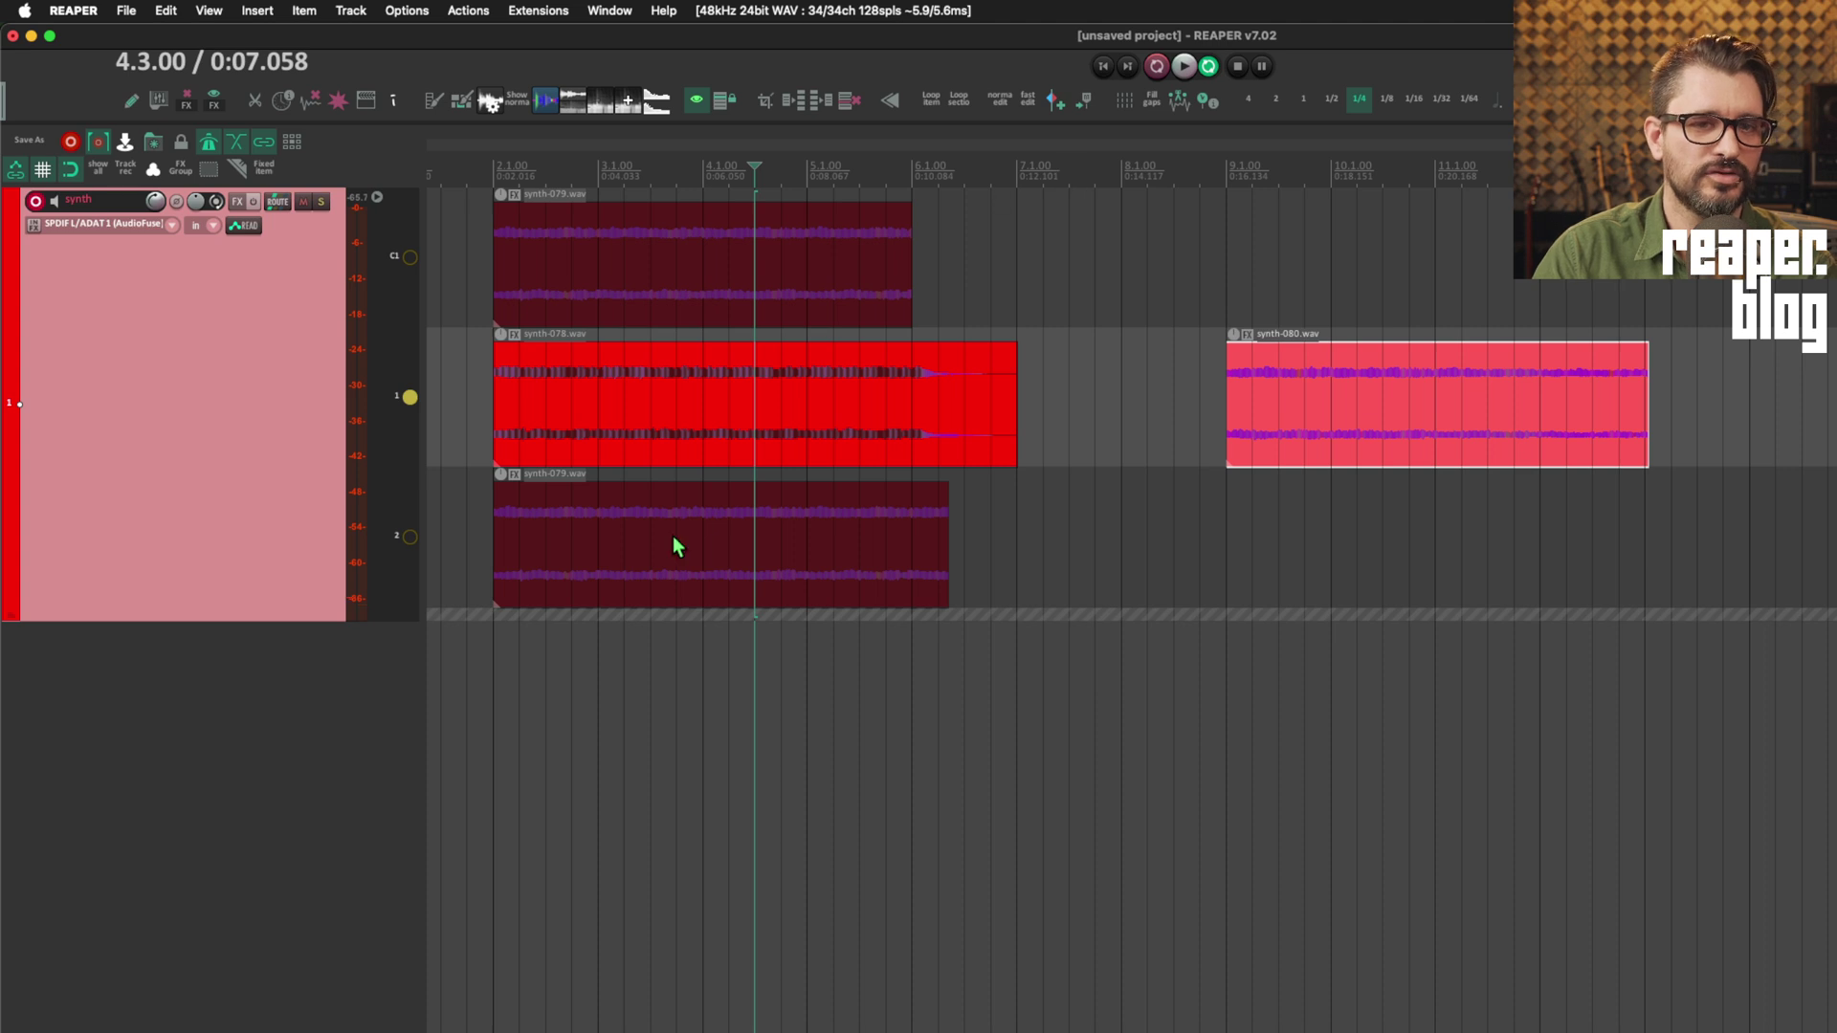
- Make comp lane C1 the playing lane, time-select bars 2 to 7, and deselect synth-080
click(1227, 169)
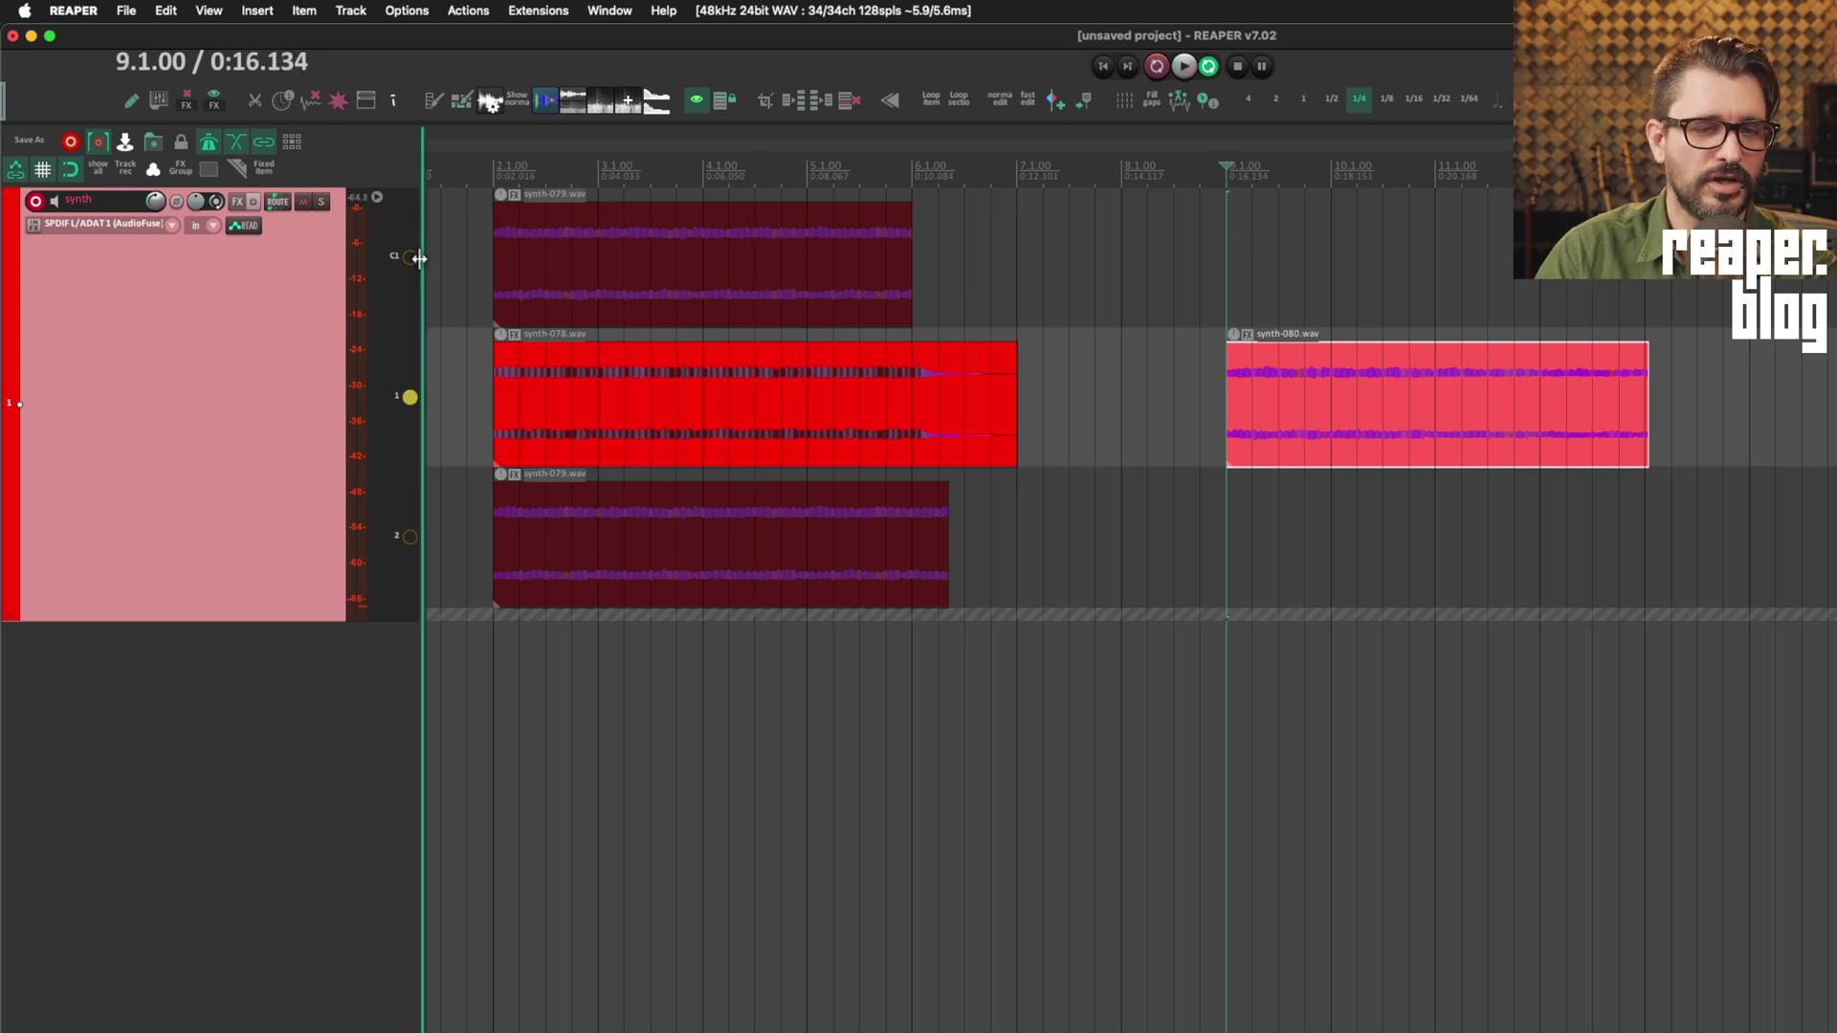
click(410, 256)
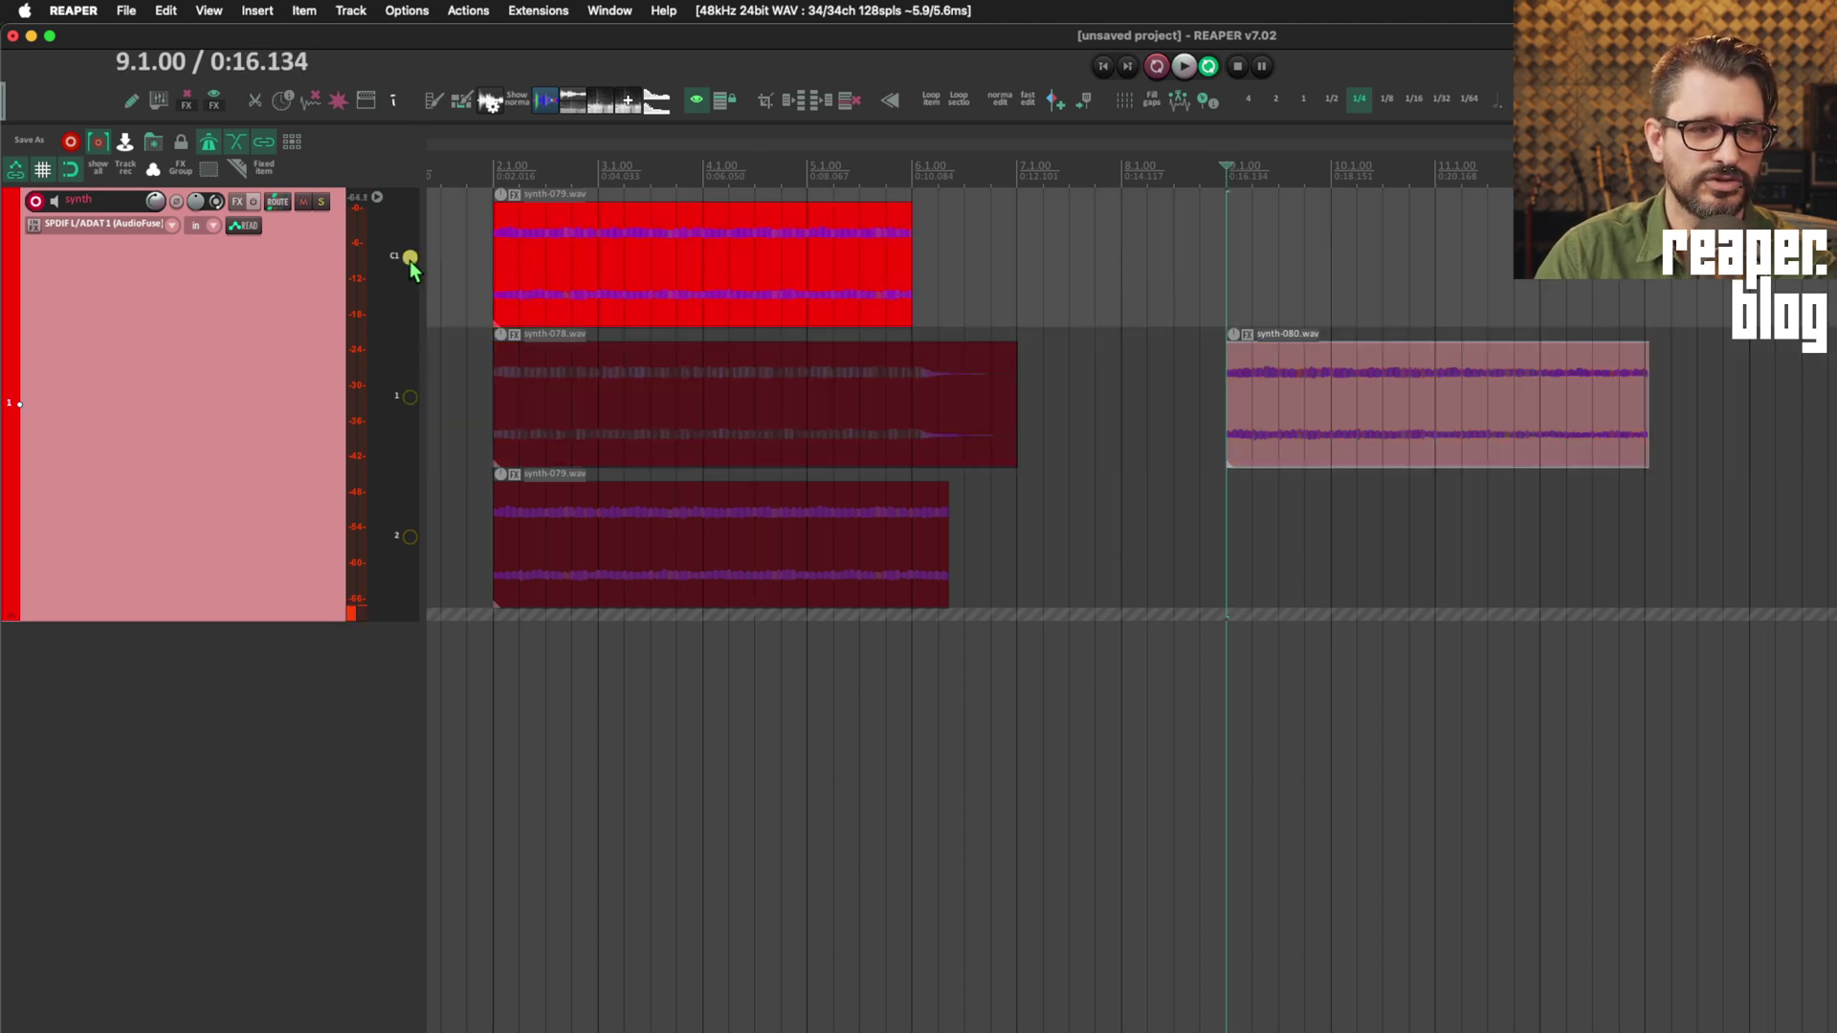
click(571, 268)
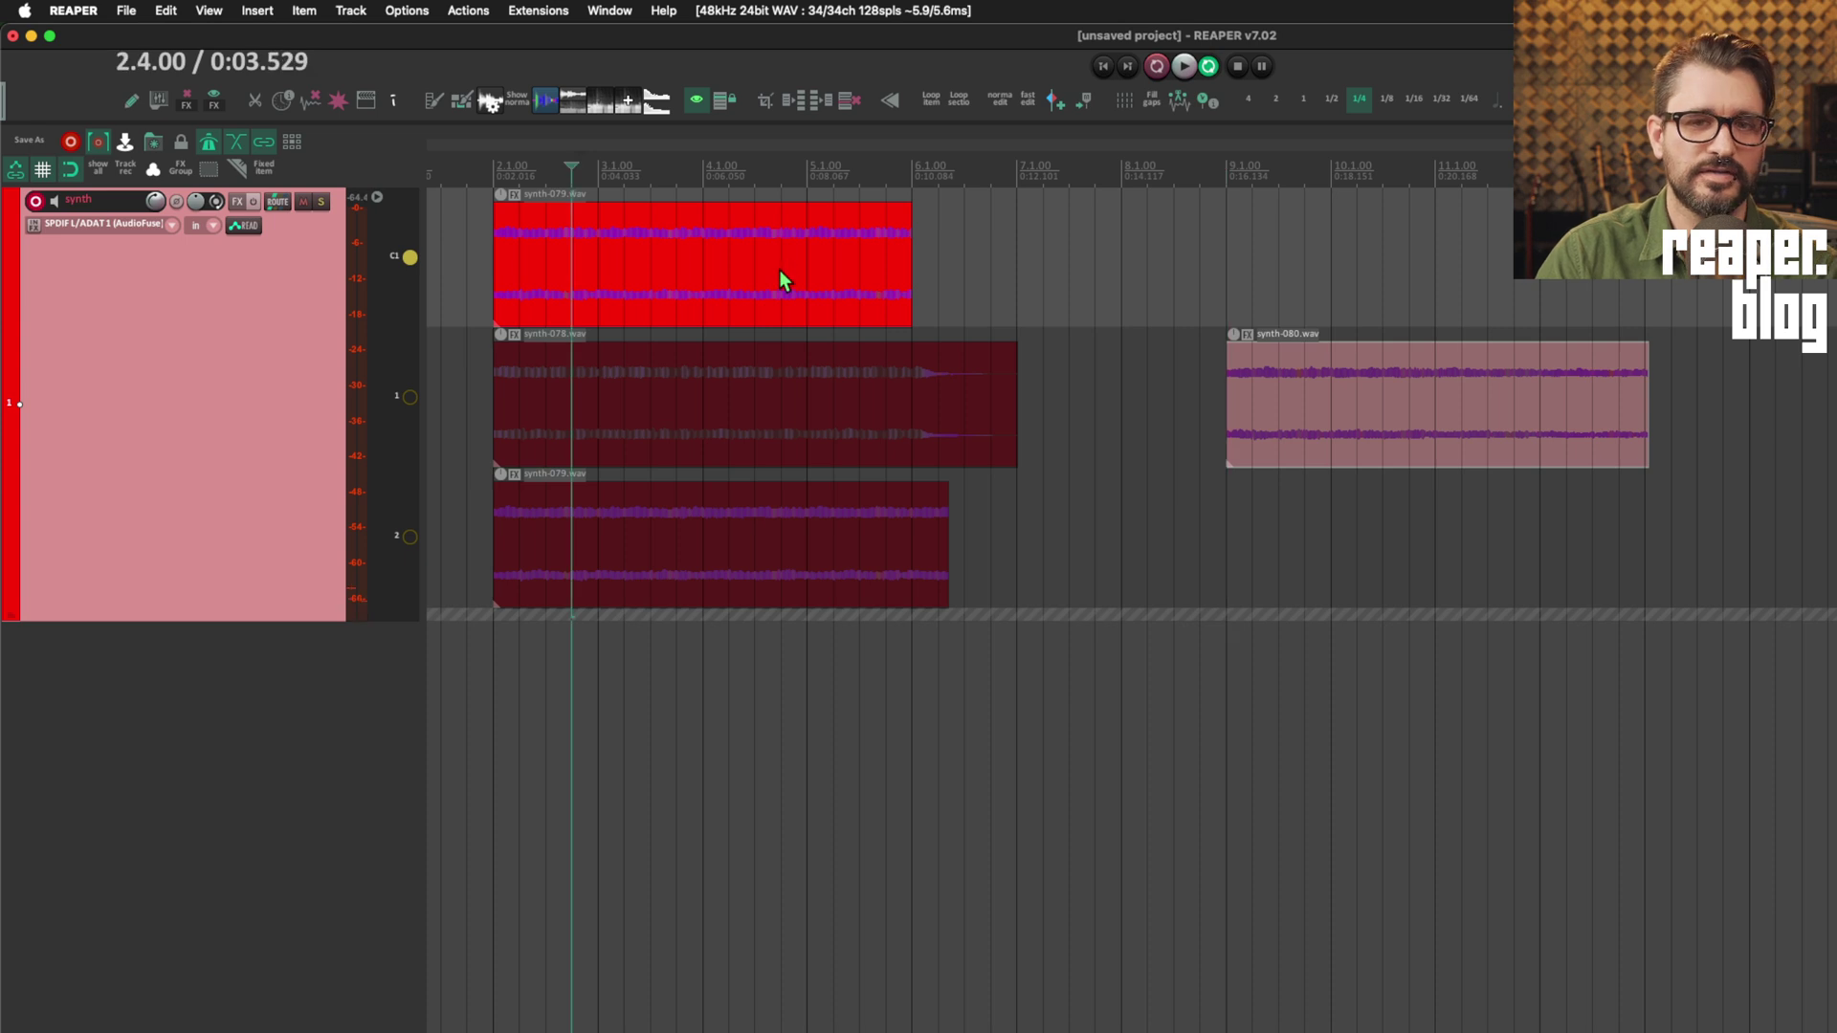
click(1229, 170)
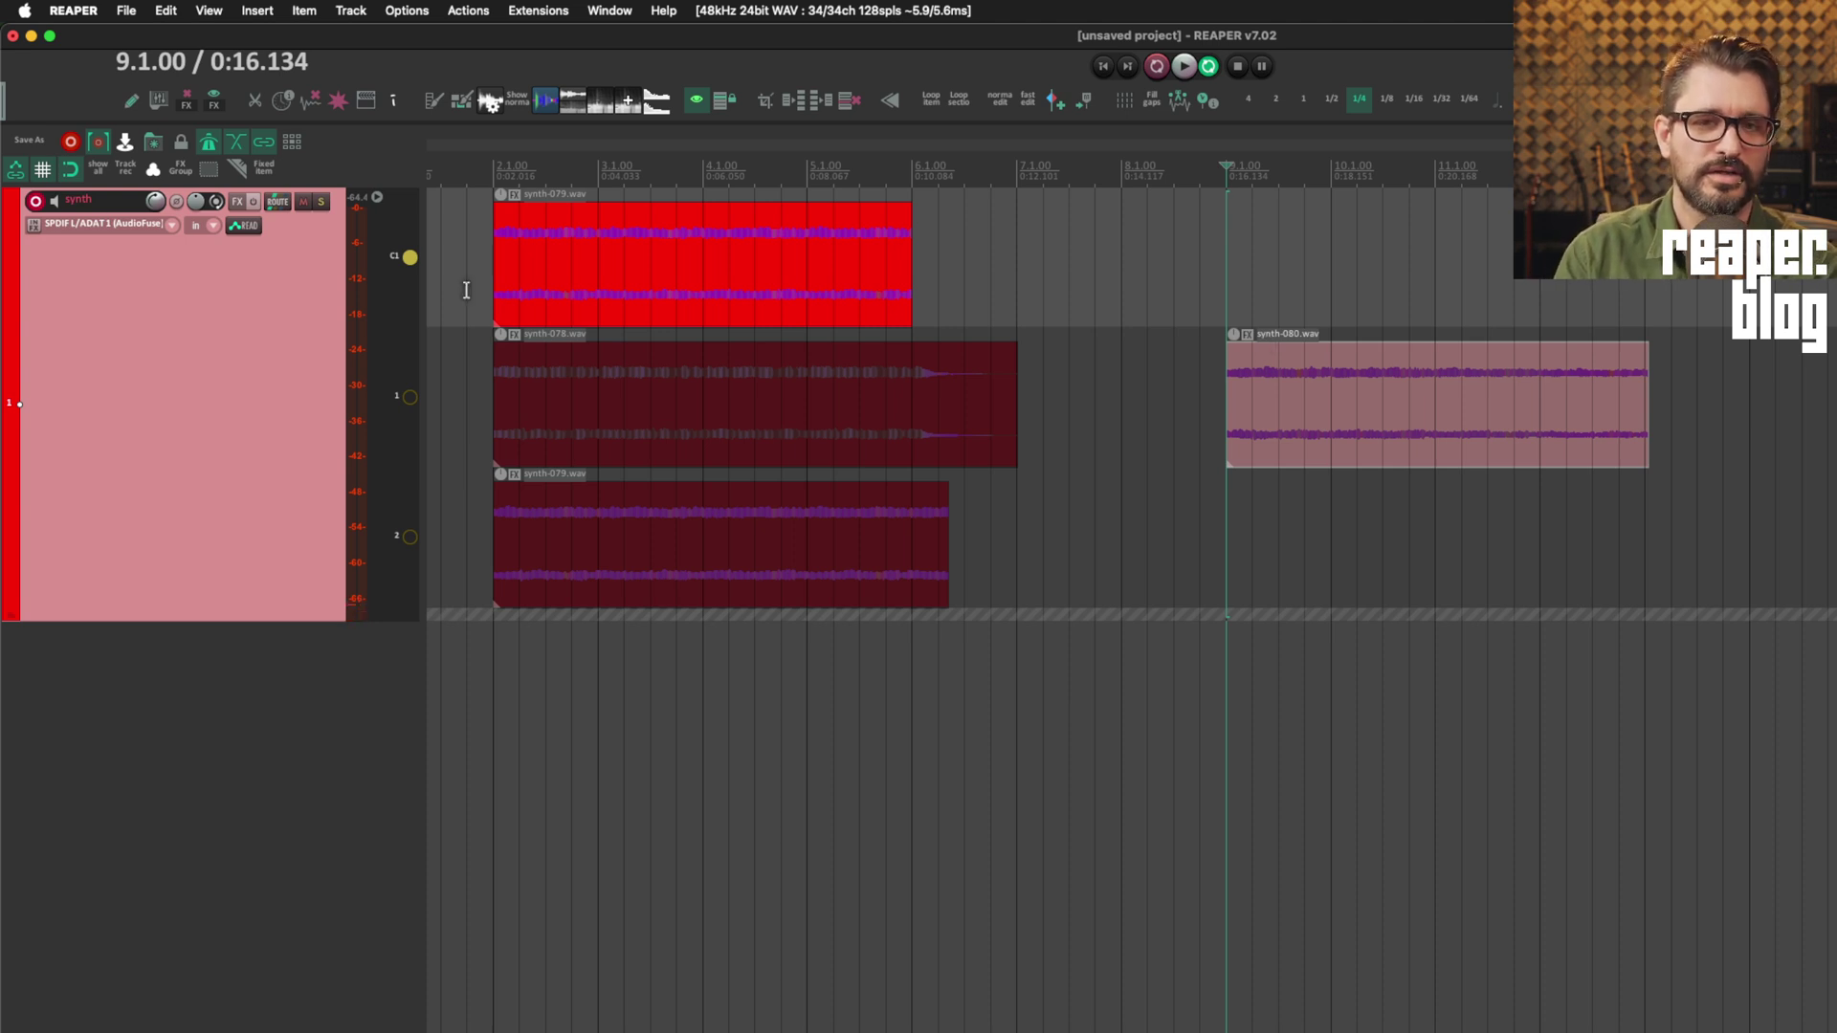
drag(501, 169, 1017, 172)
click(1248, 393)
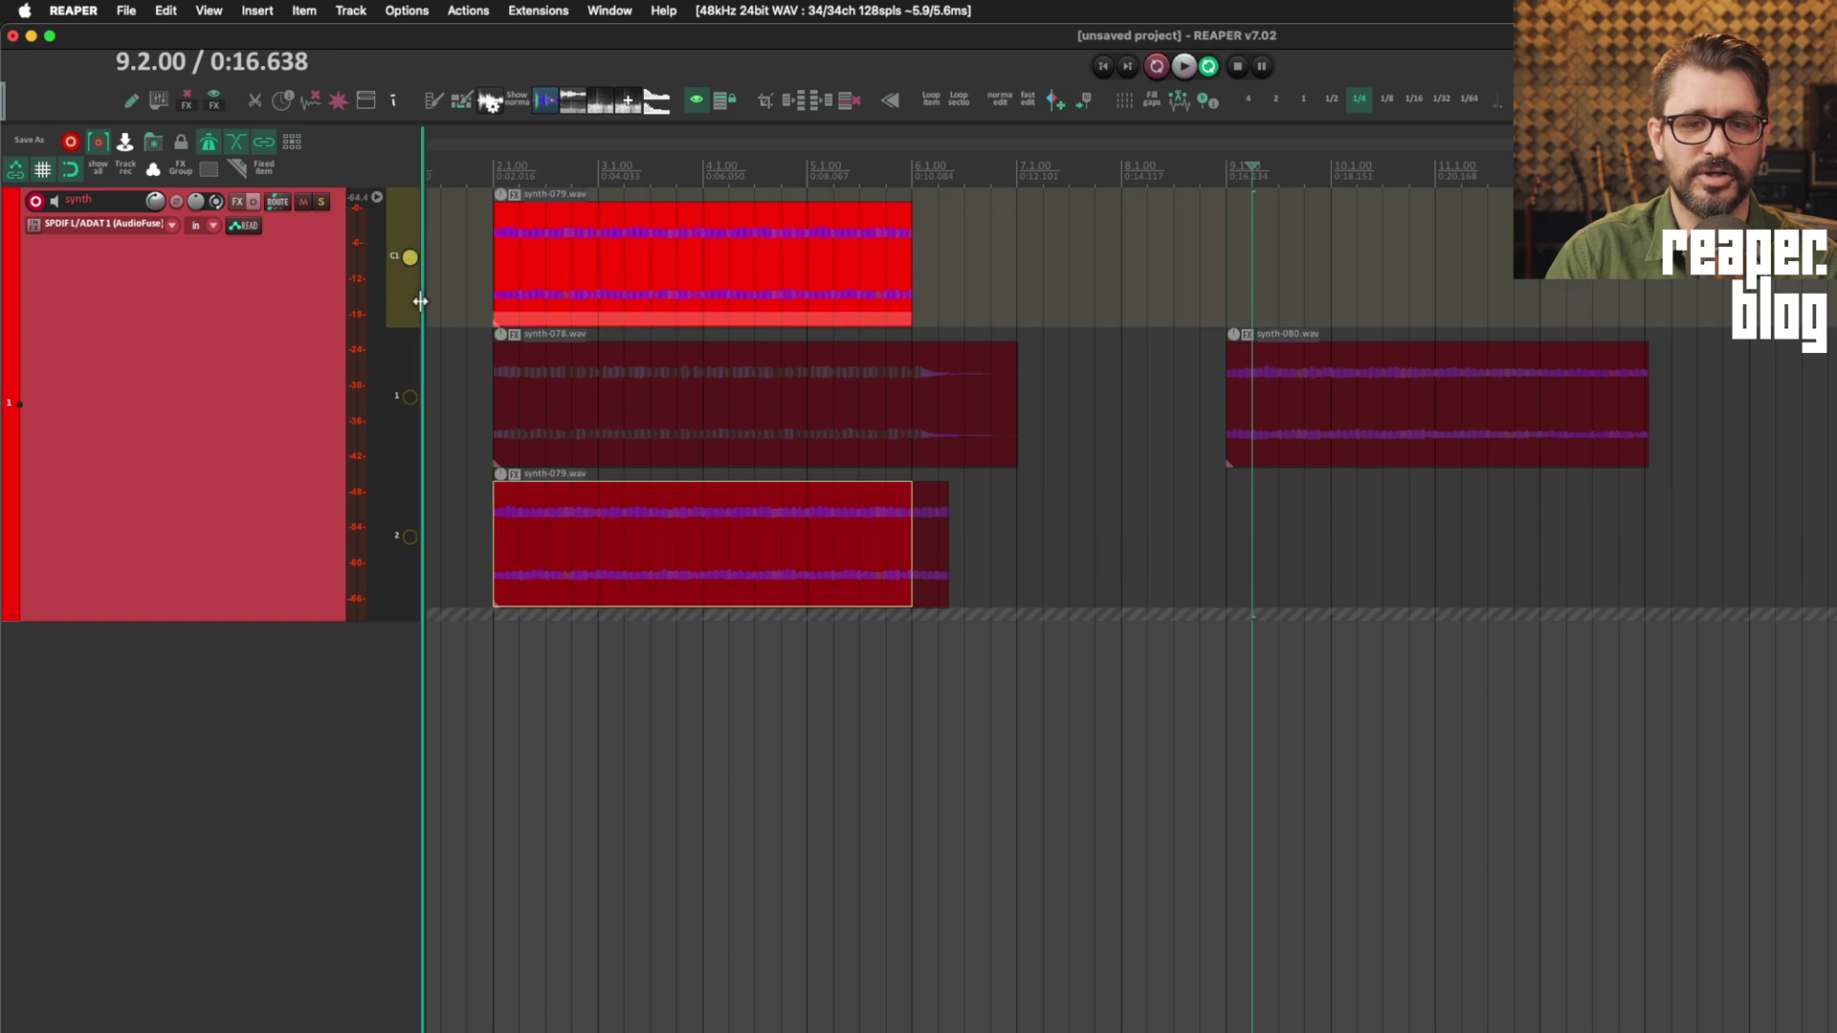
- Comp the synth-080 take at bar 9 into lane C1, nudging its right edge slightly left
click(1239, 414)
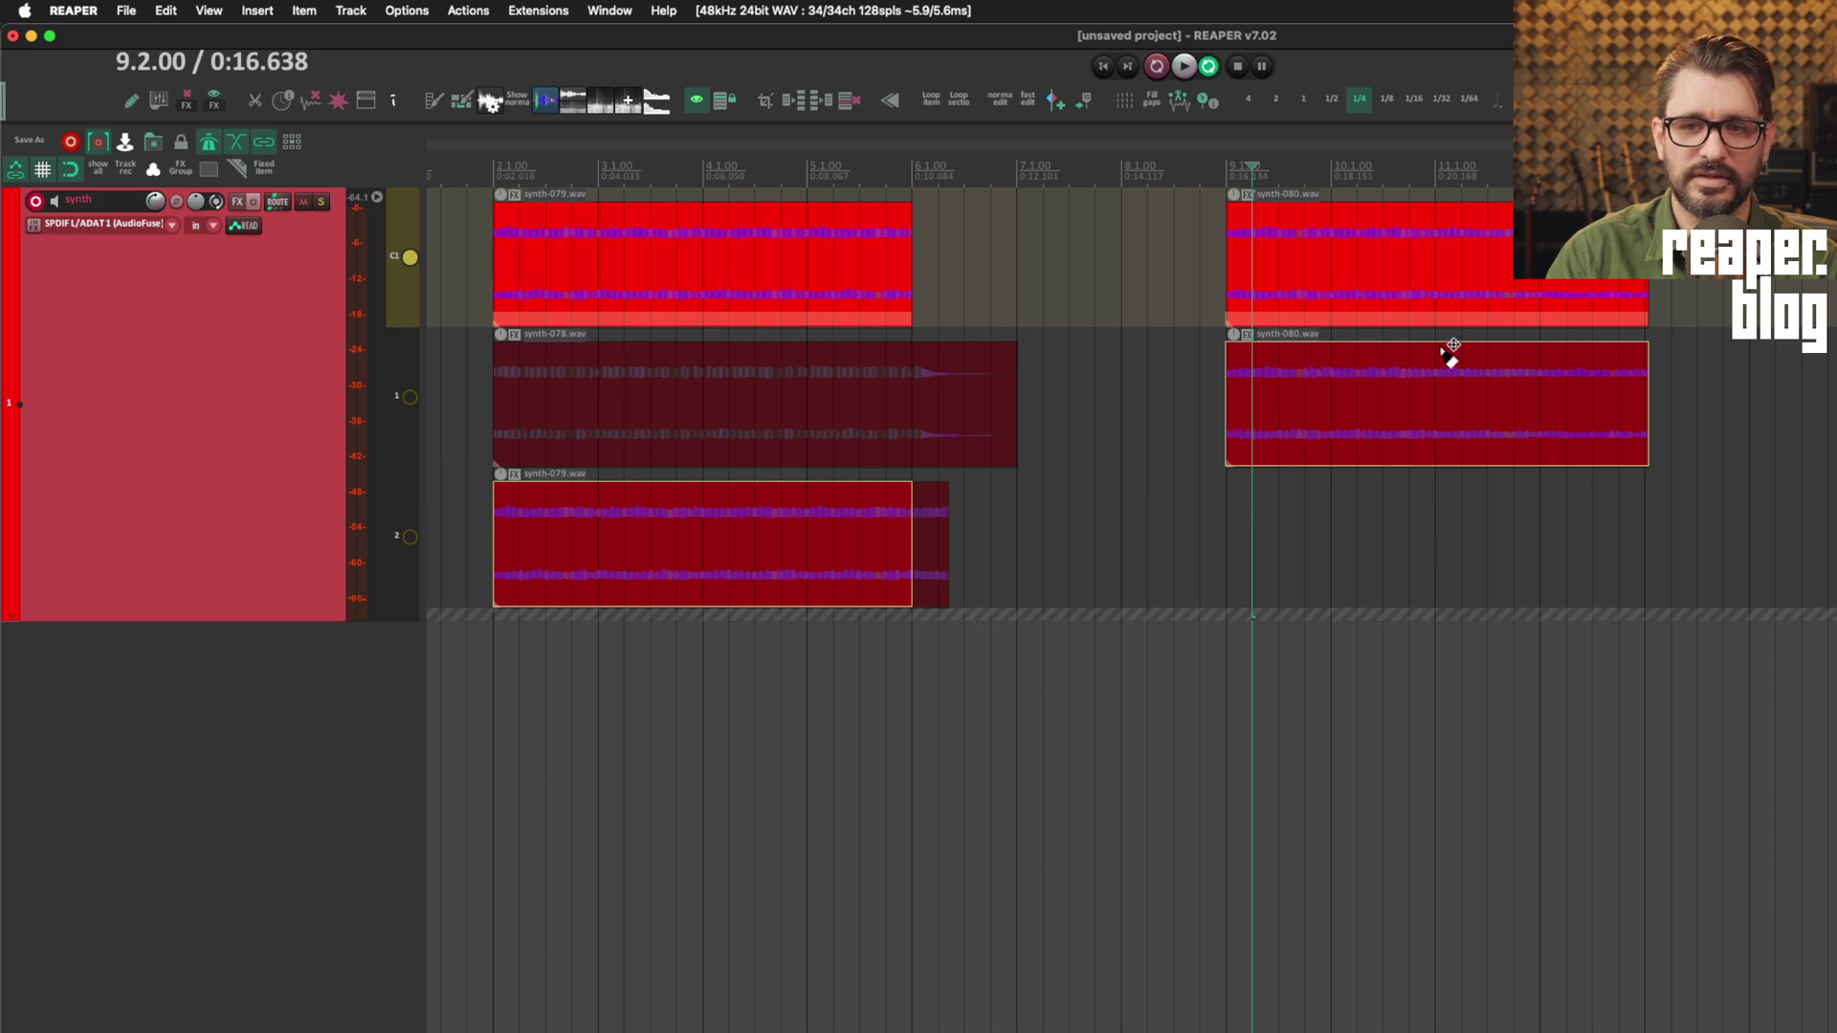
scroll(1261, 397, right, 4)
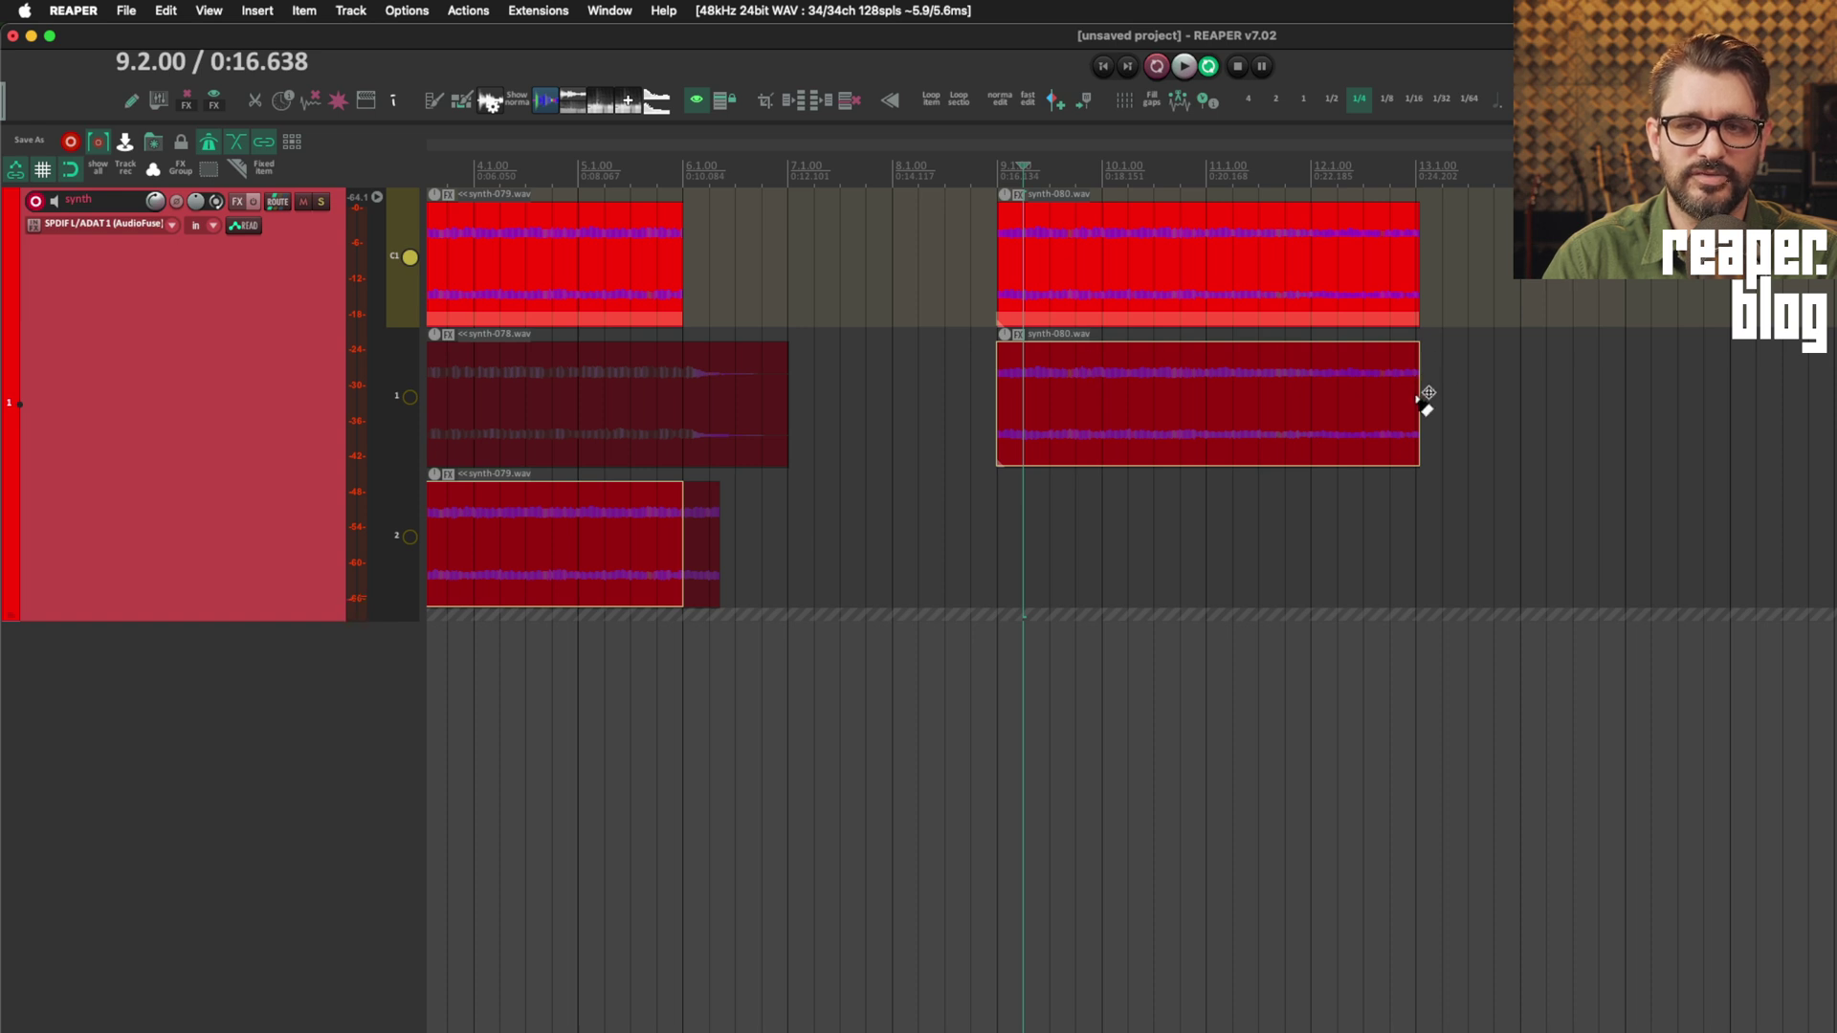
drag(1418, 407, 1415, 407)
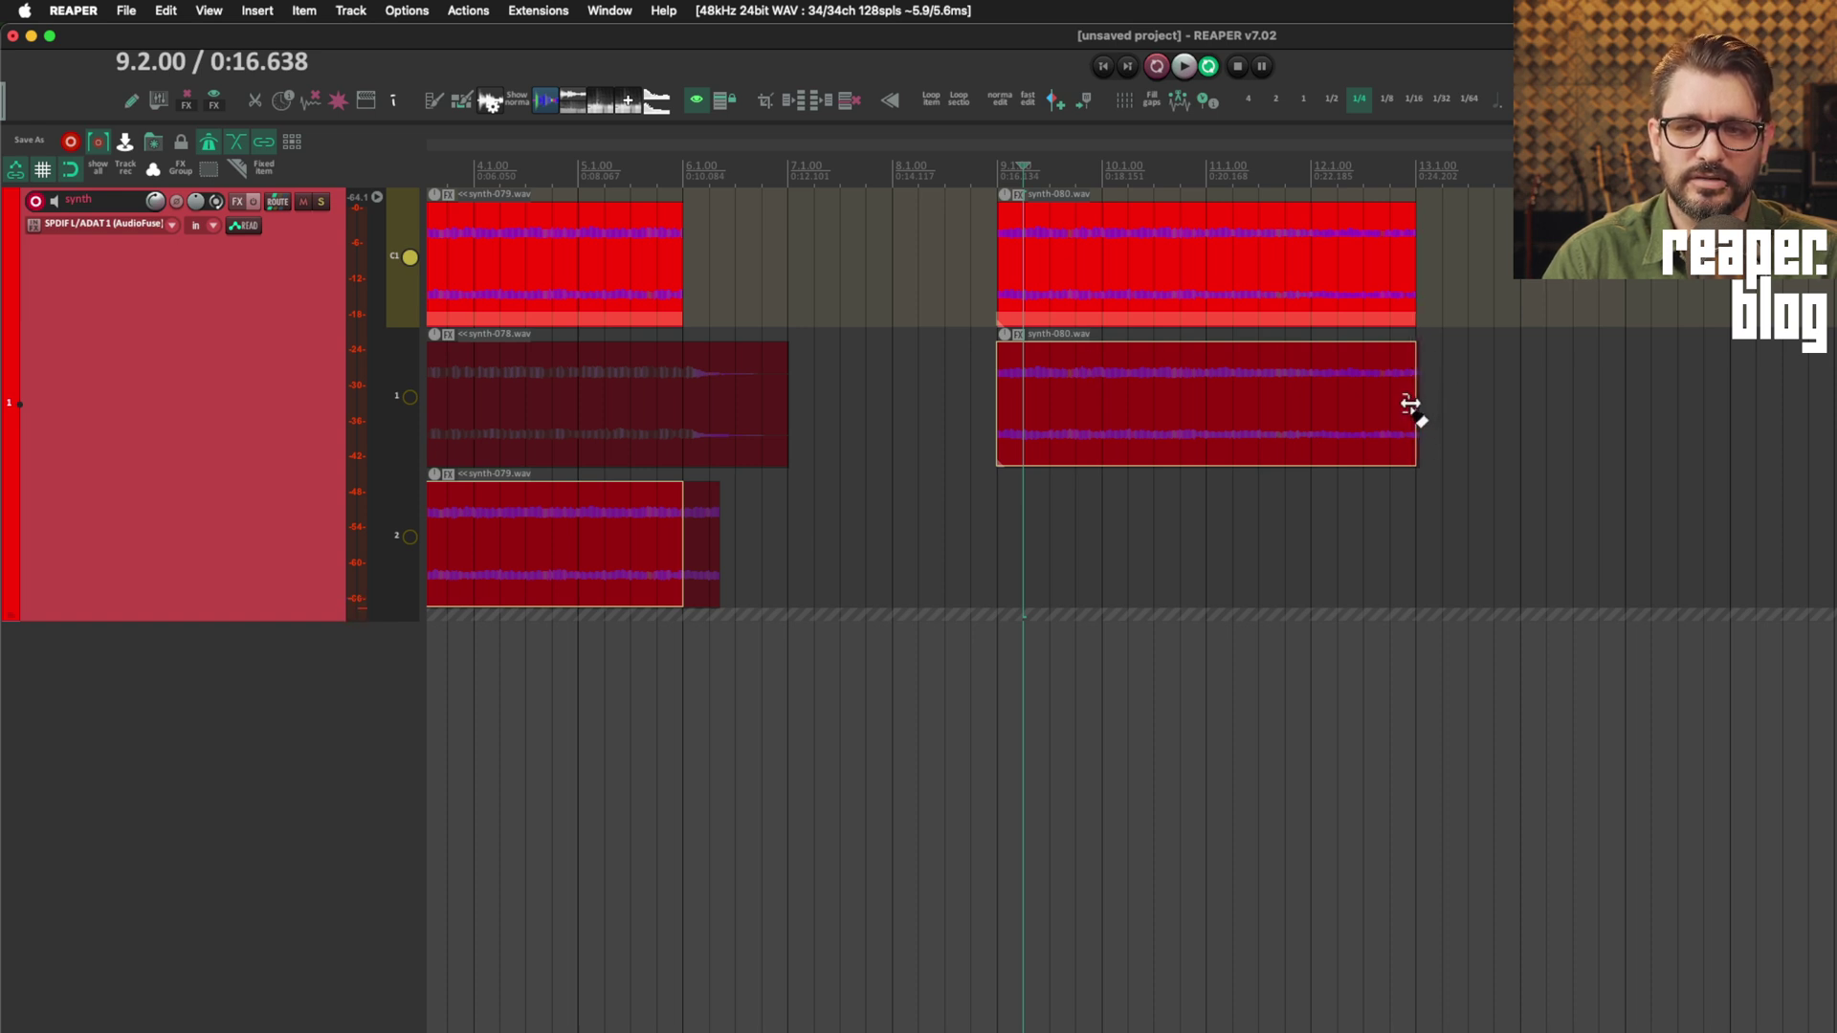
click(995, 198)
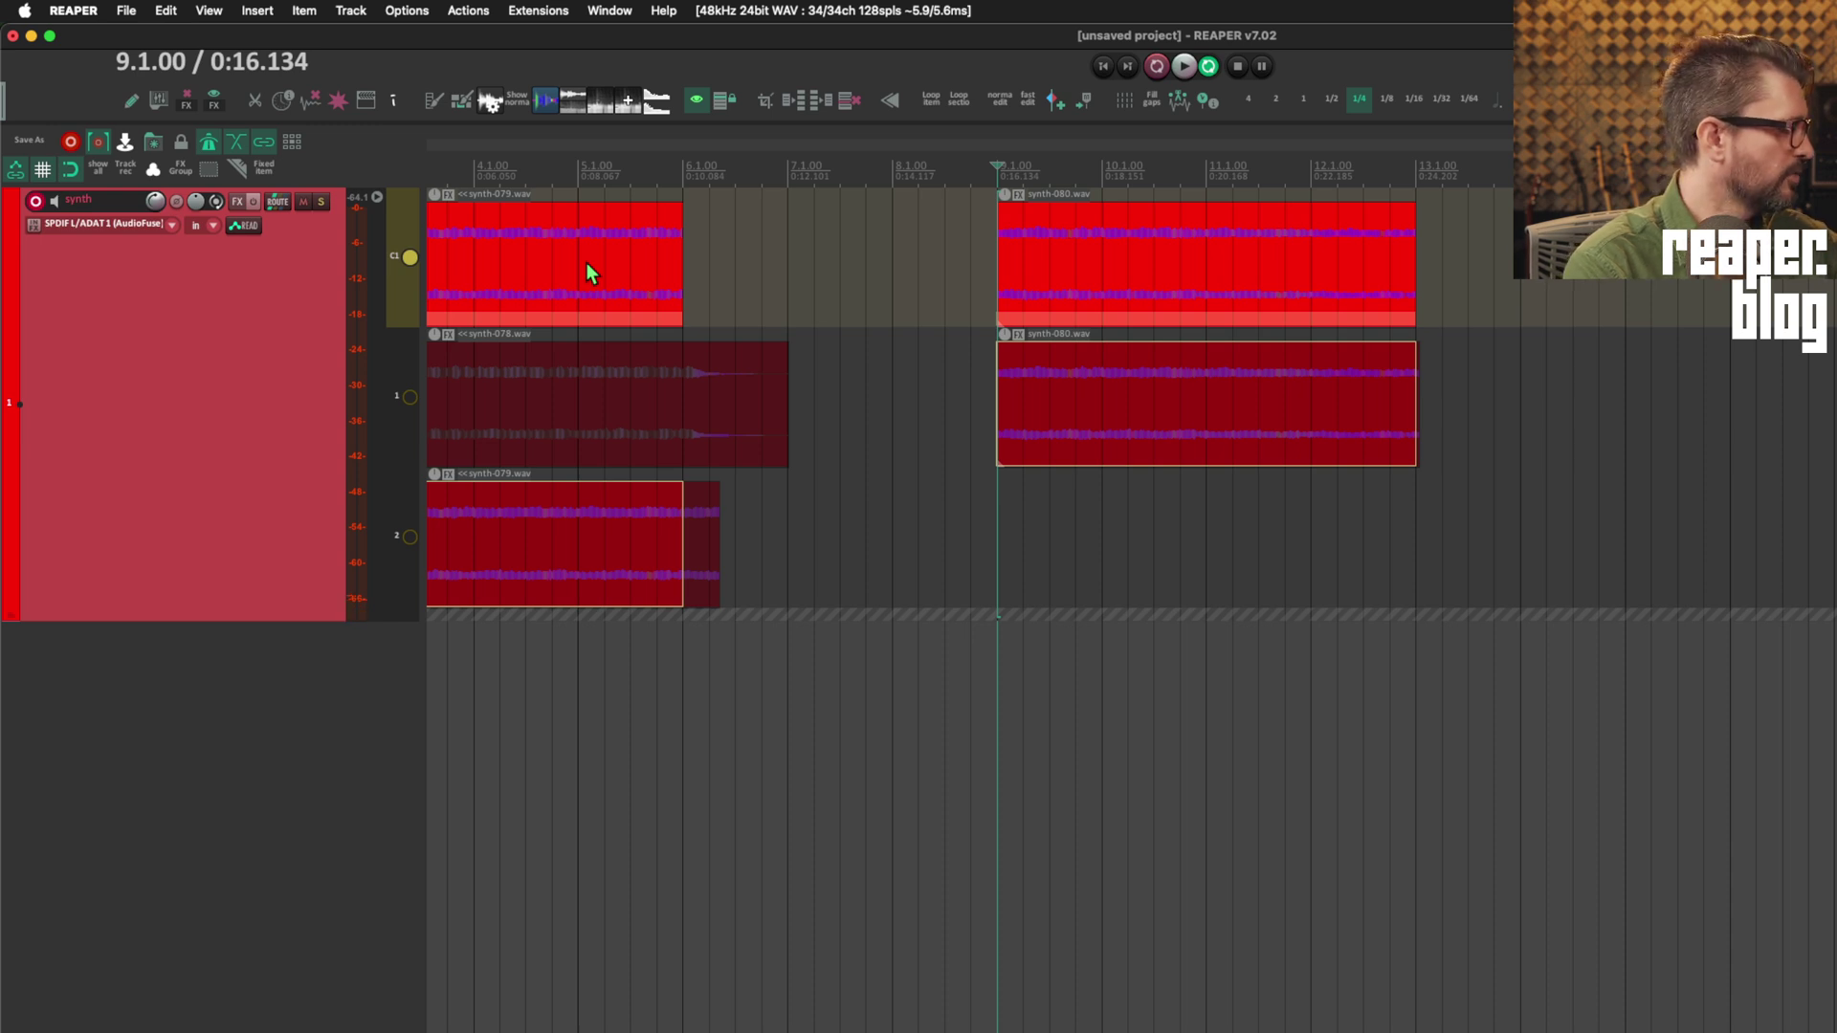
- Record take synth-081 on lane 2 starting at bar 9
key(space)
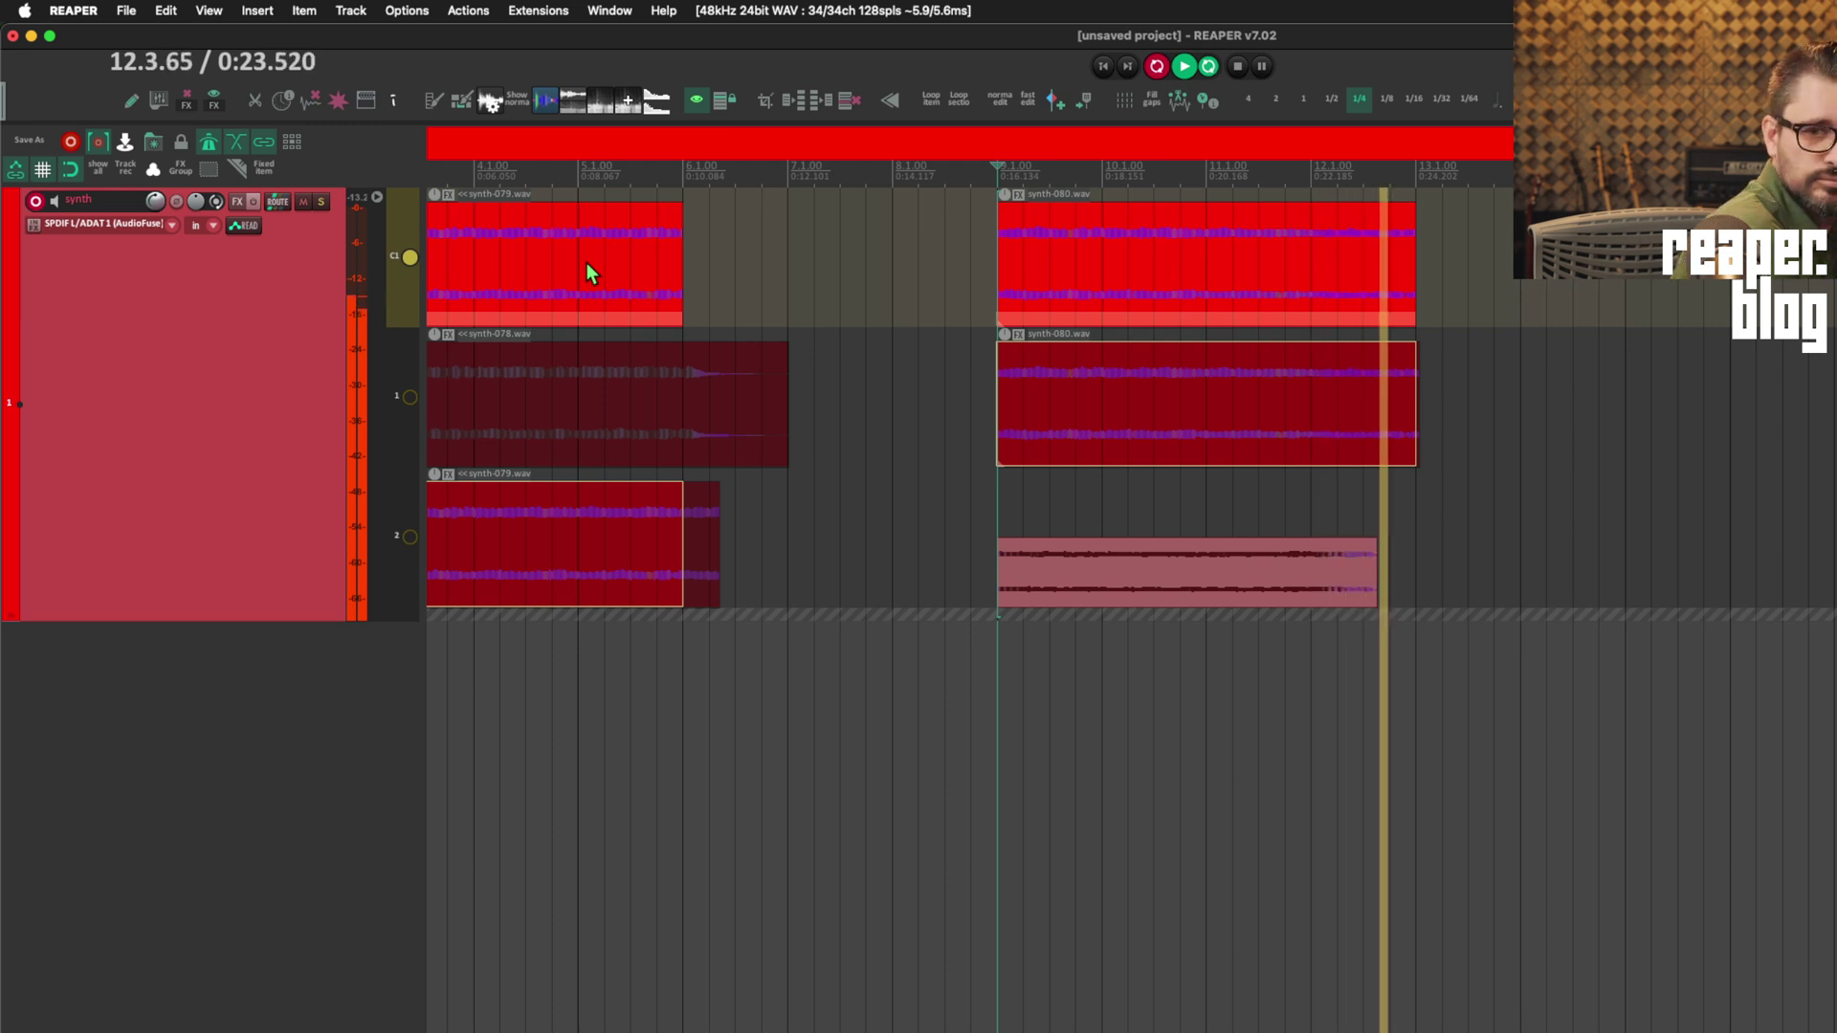
key(space)
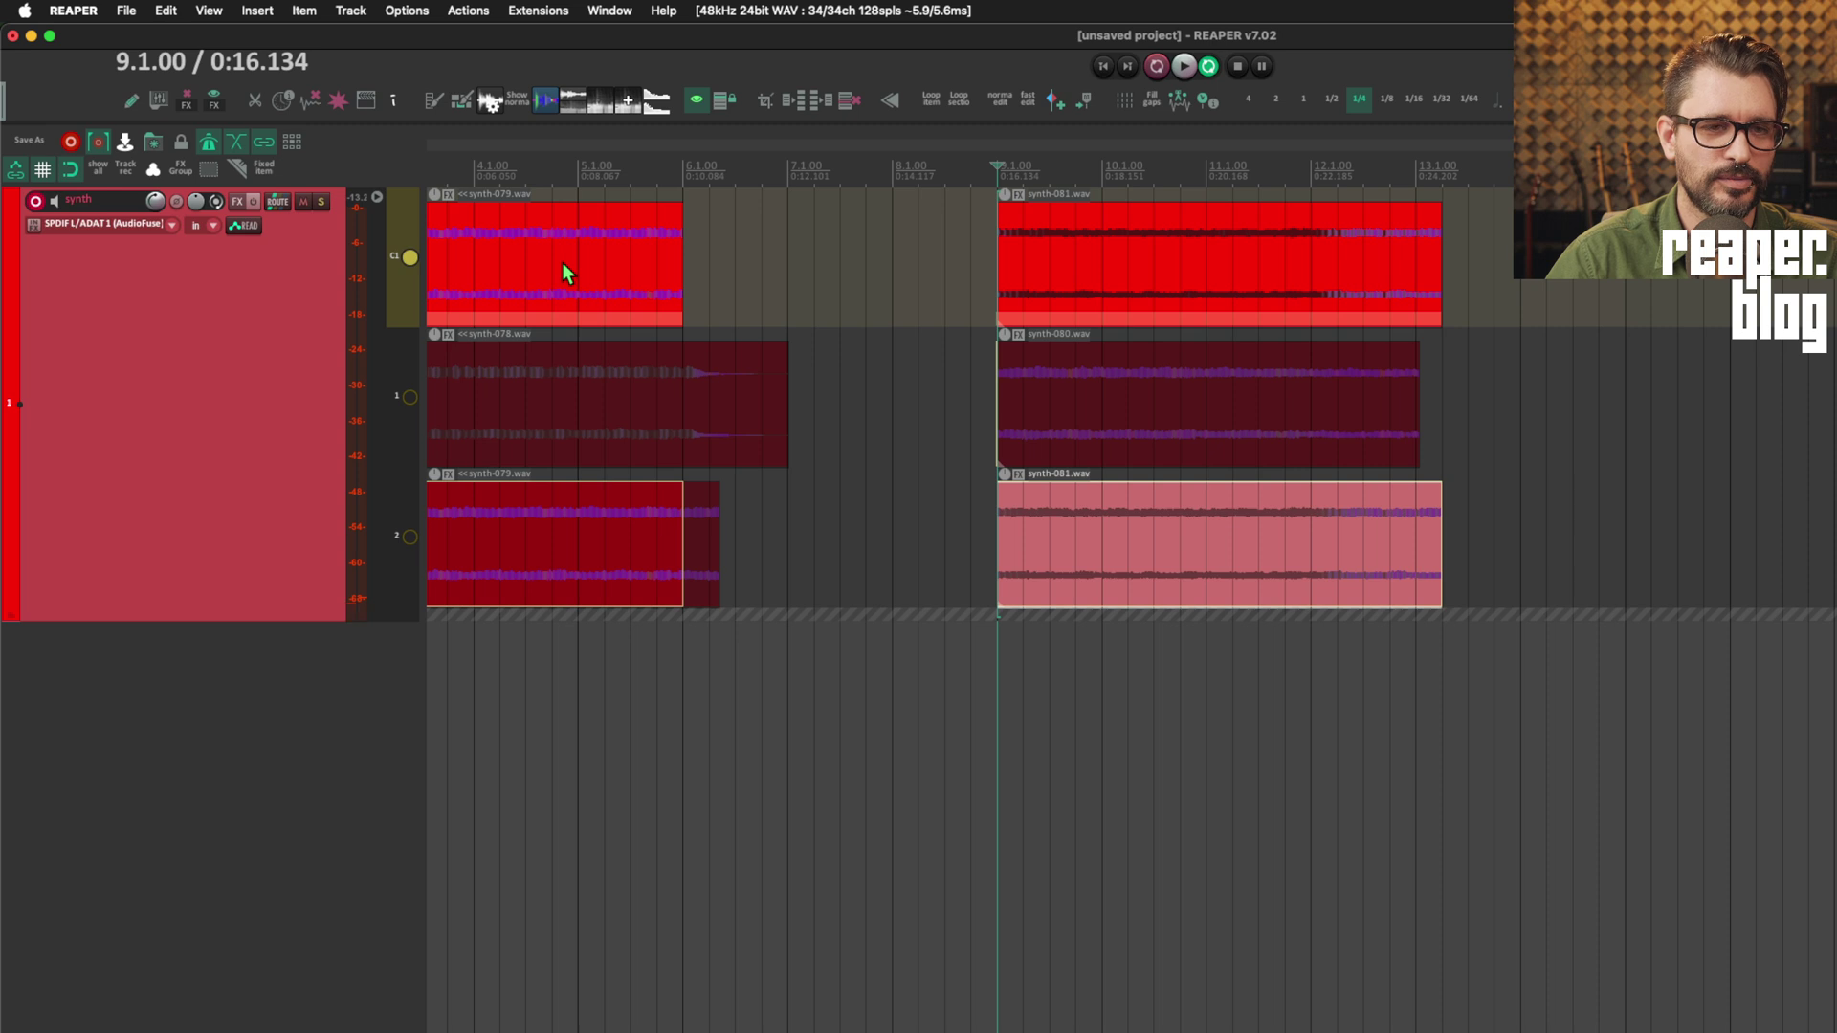
click(413, 259)
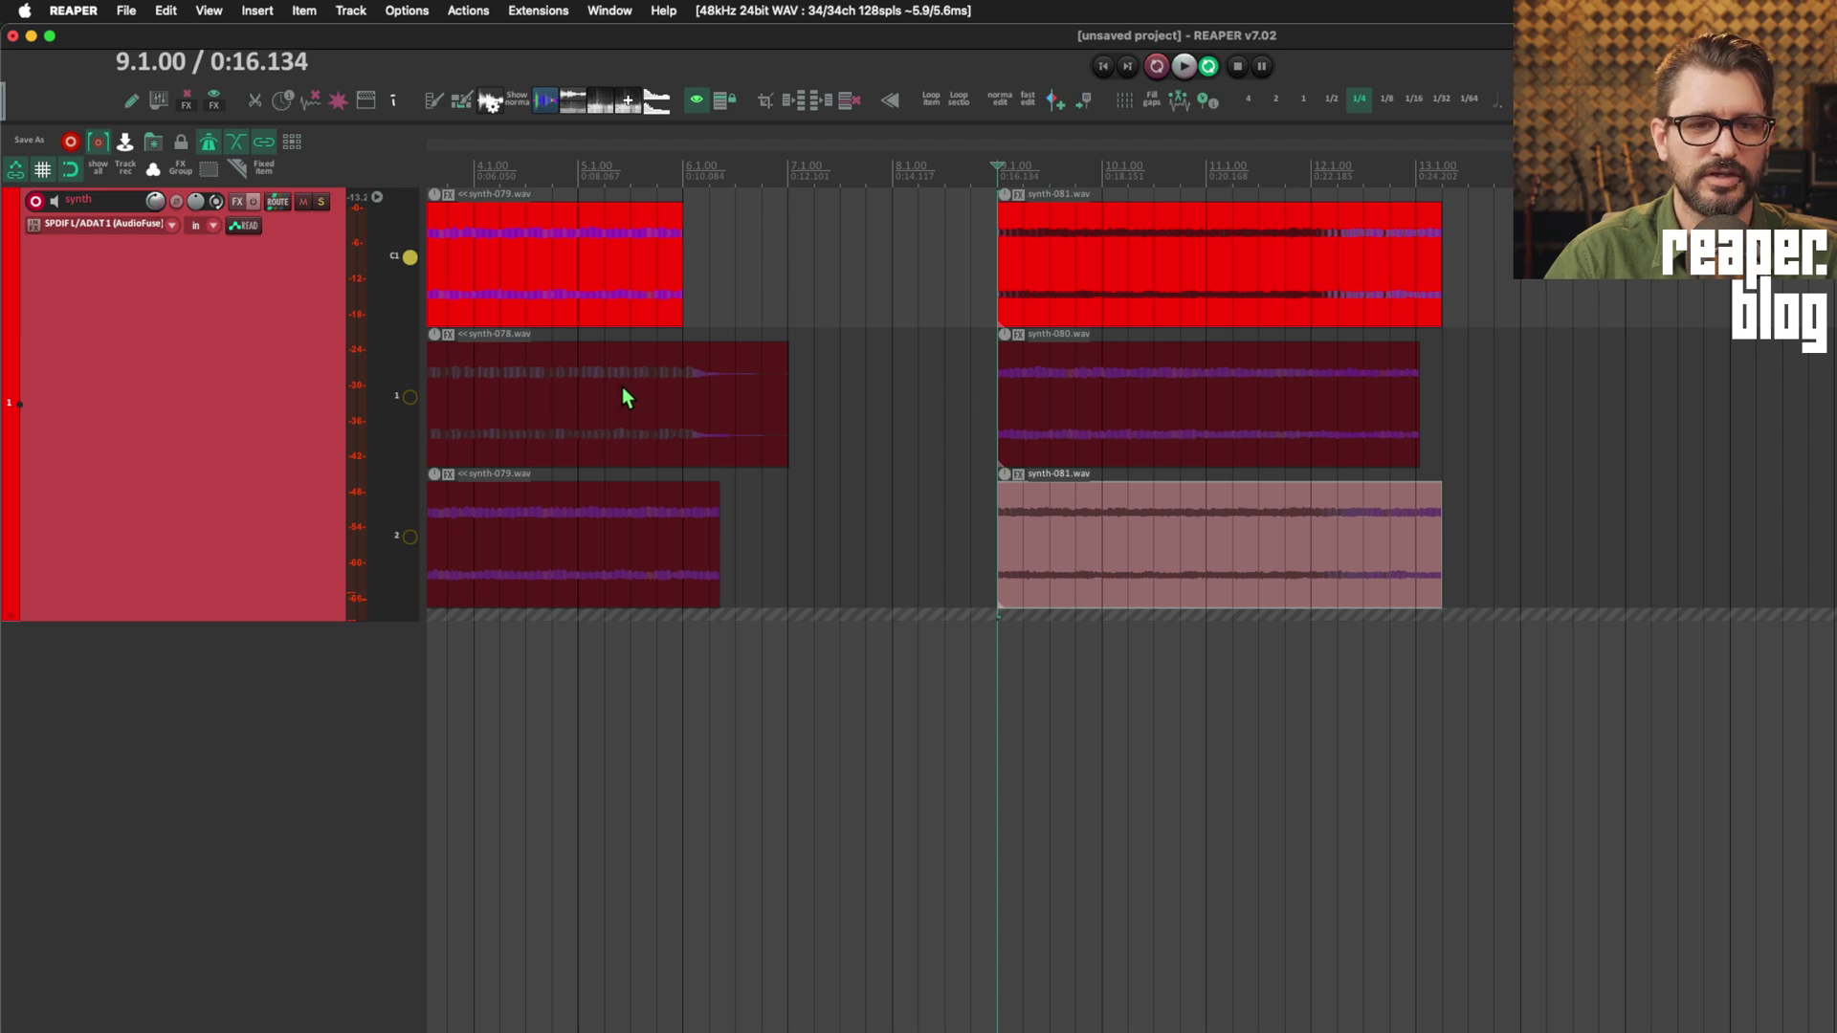
click(411, 261)
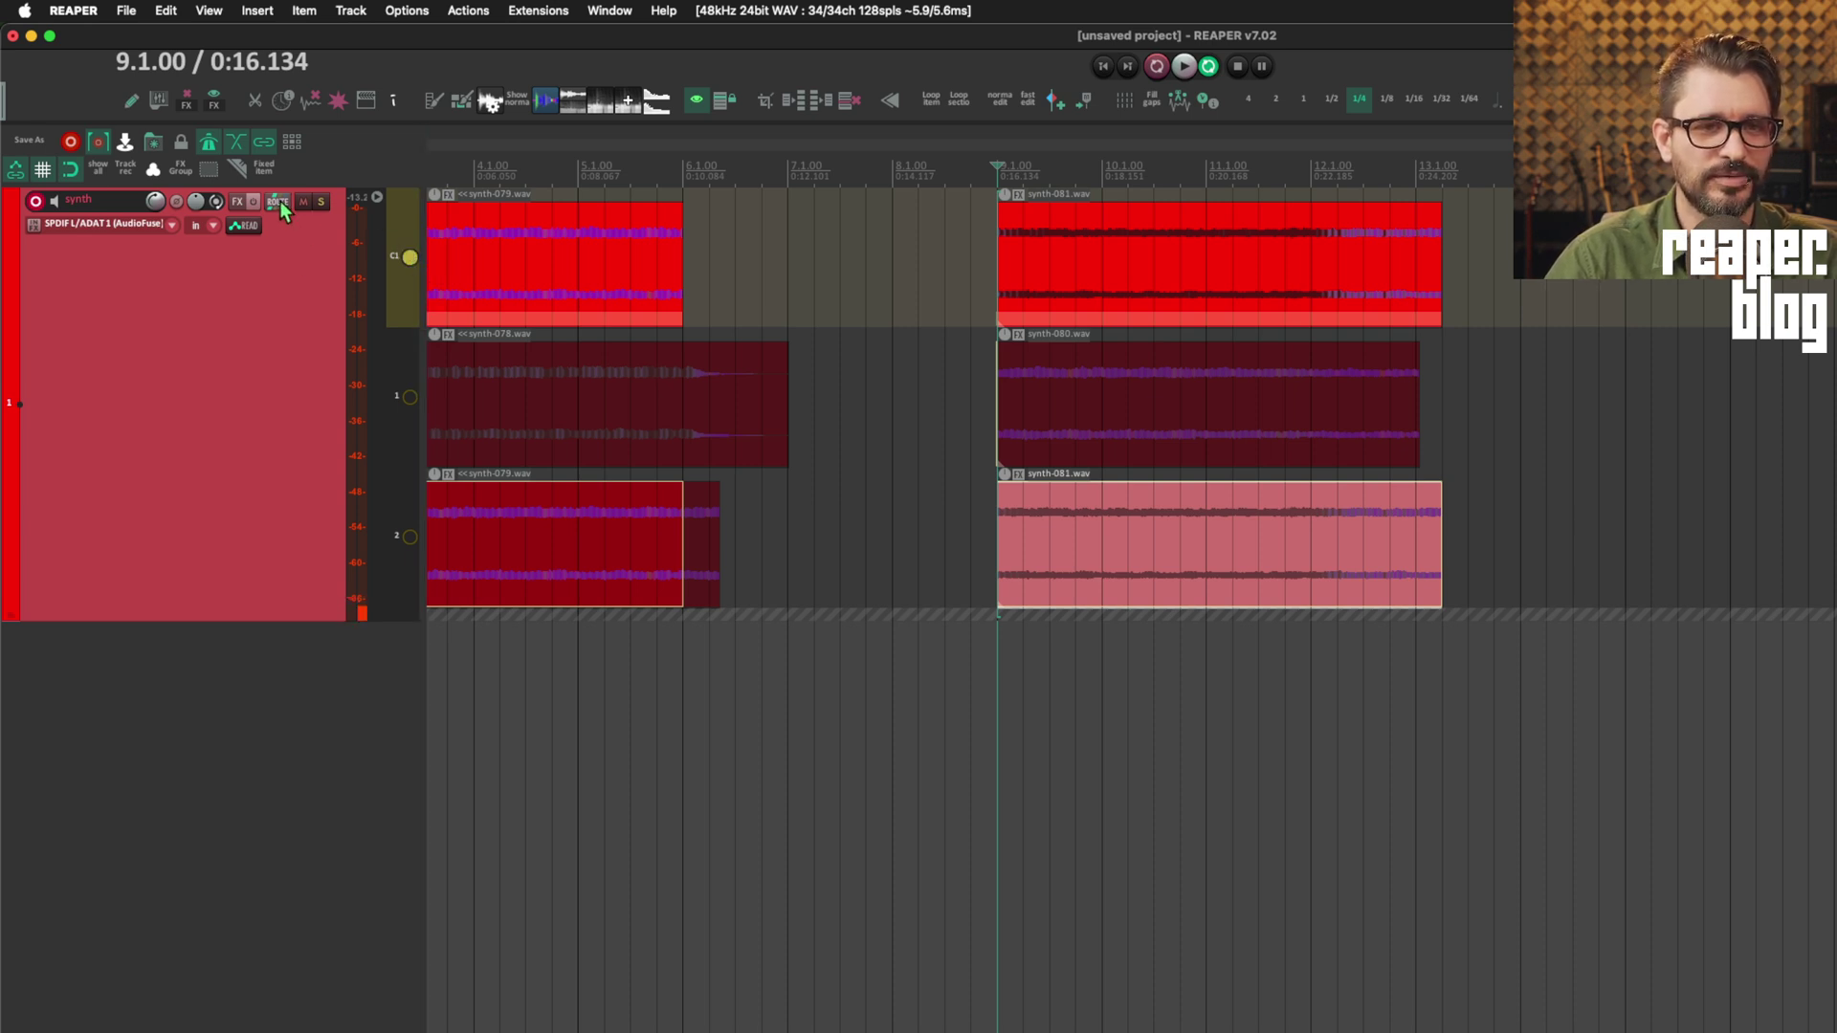
click(284, 461)
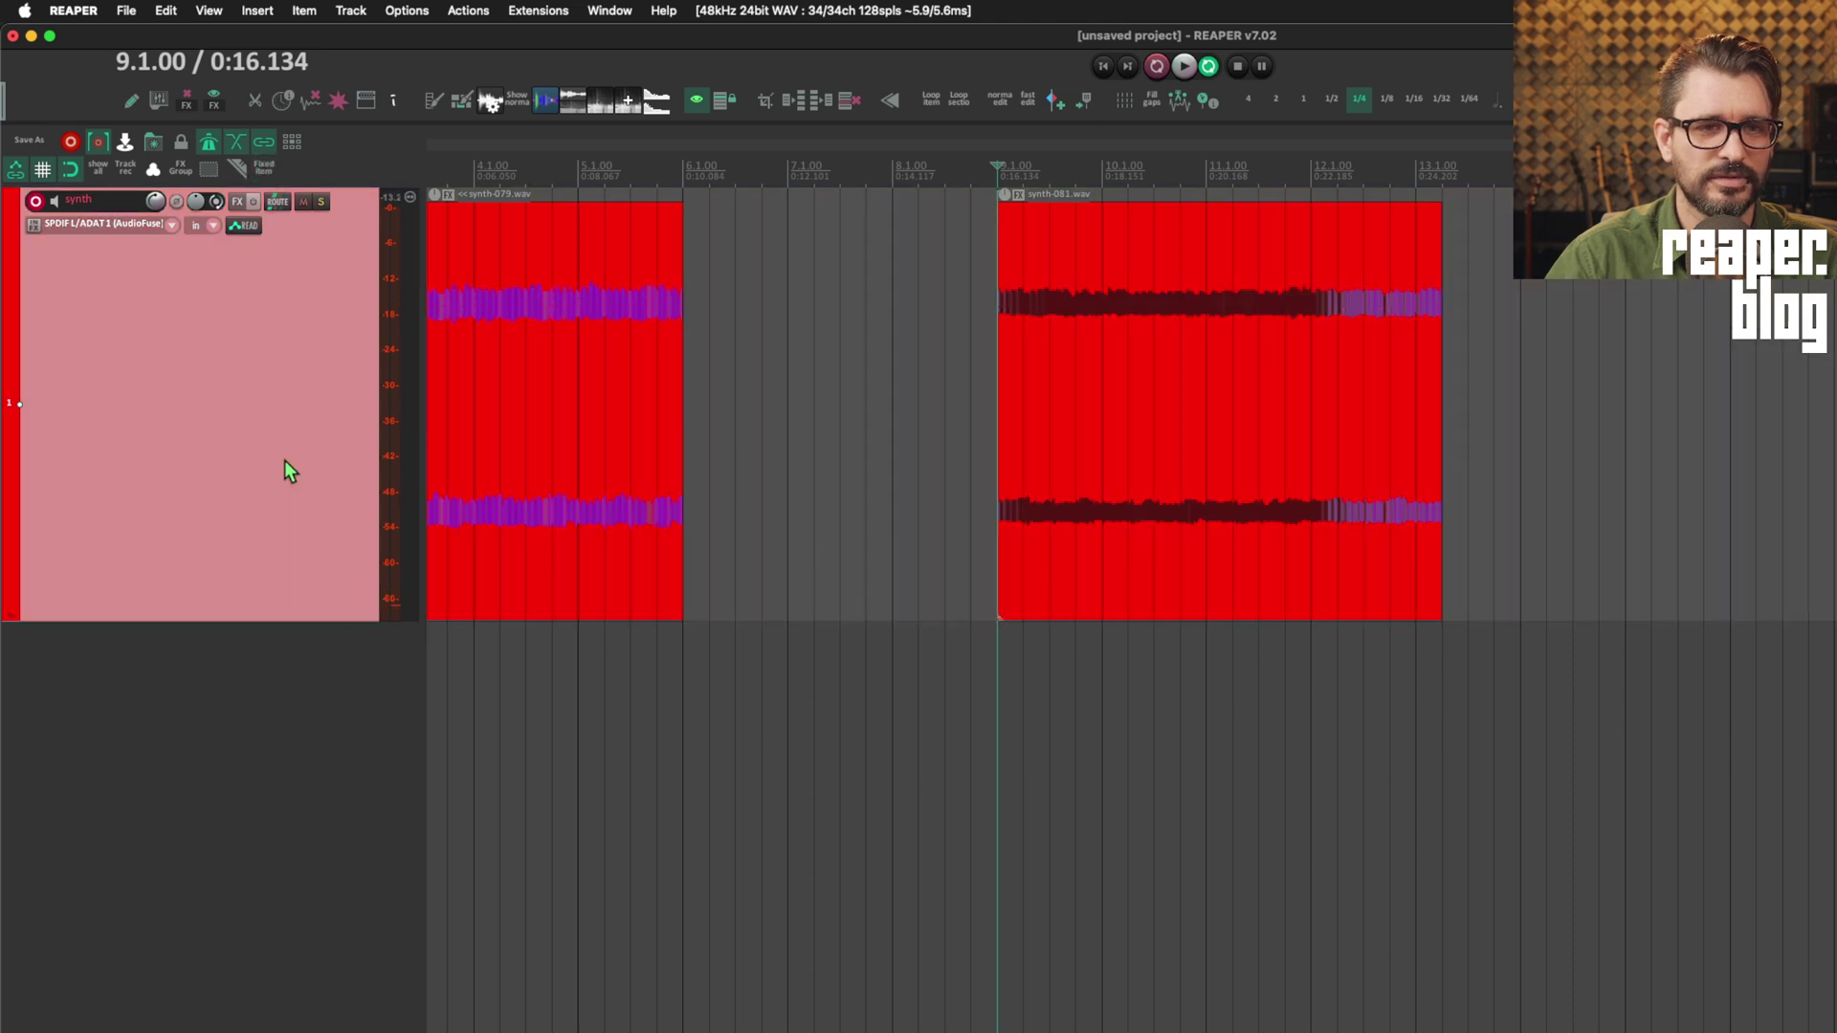
scroll(902, 472, down, 3)
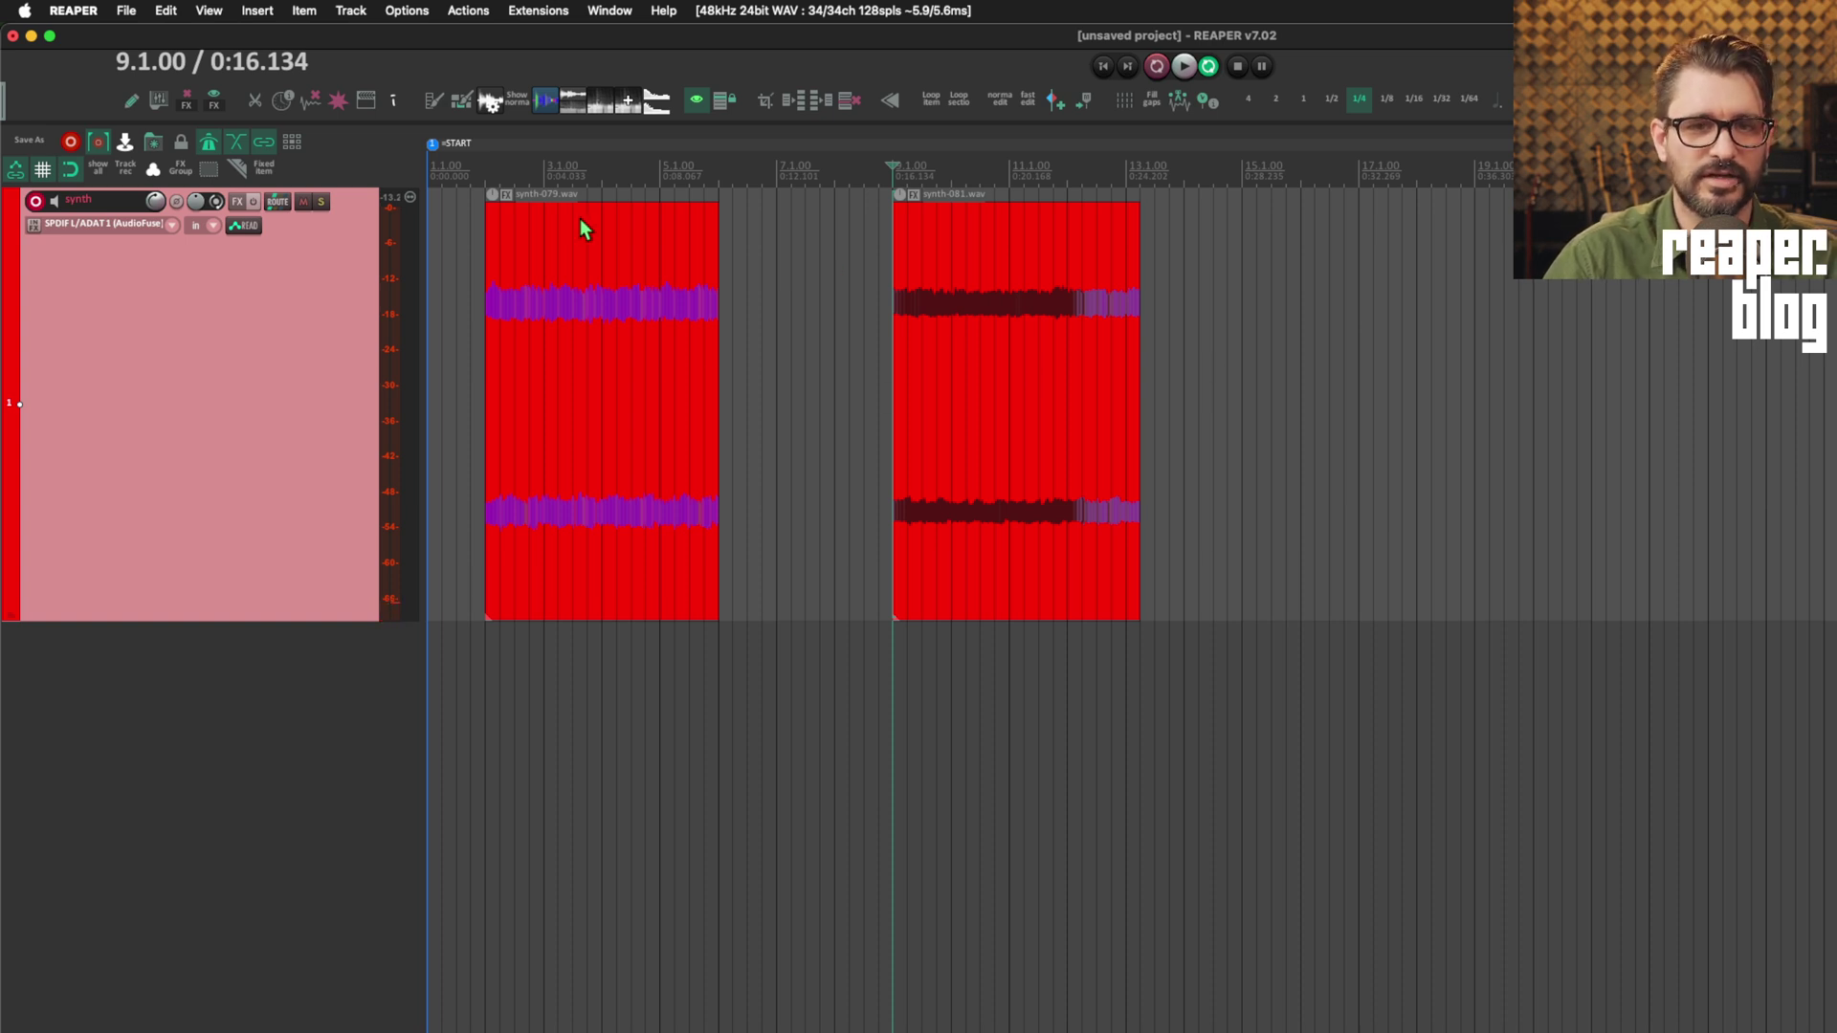
click(264, 168)
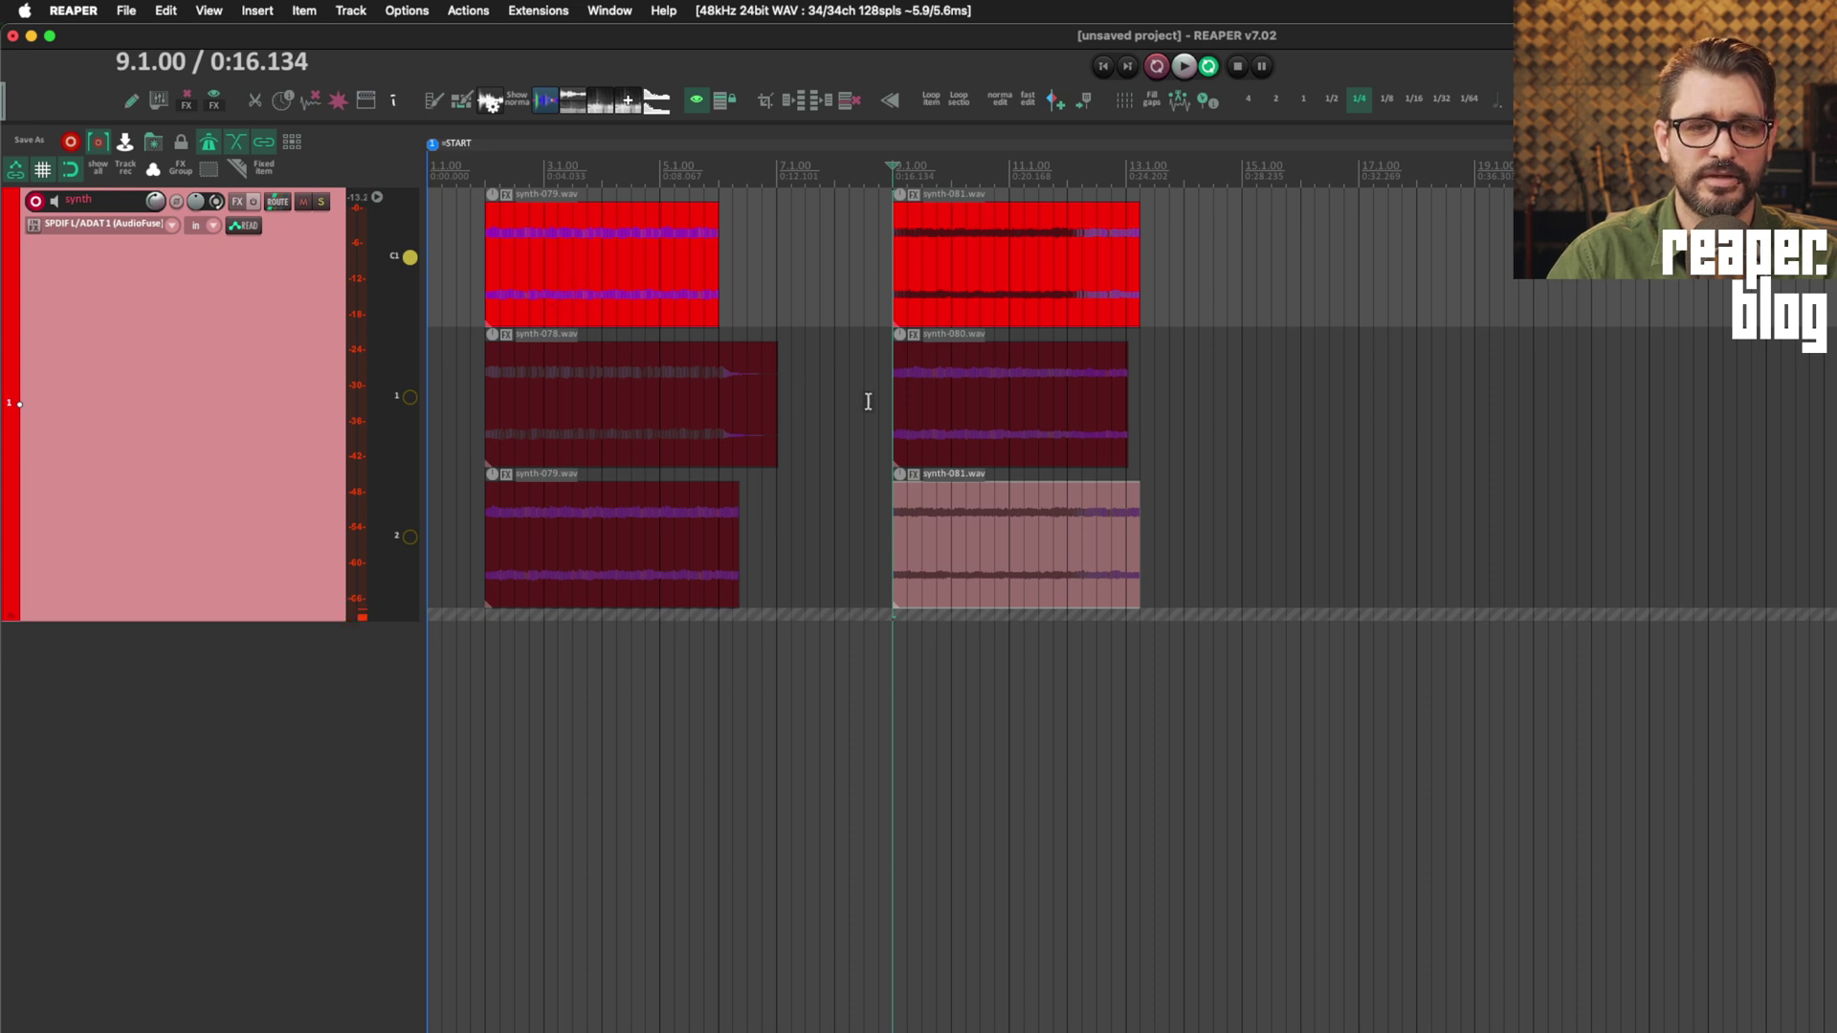
- Audition lane 1, then lane 2, then return playback to comp lane C1
click(409, 398)
click(409, 536)
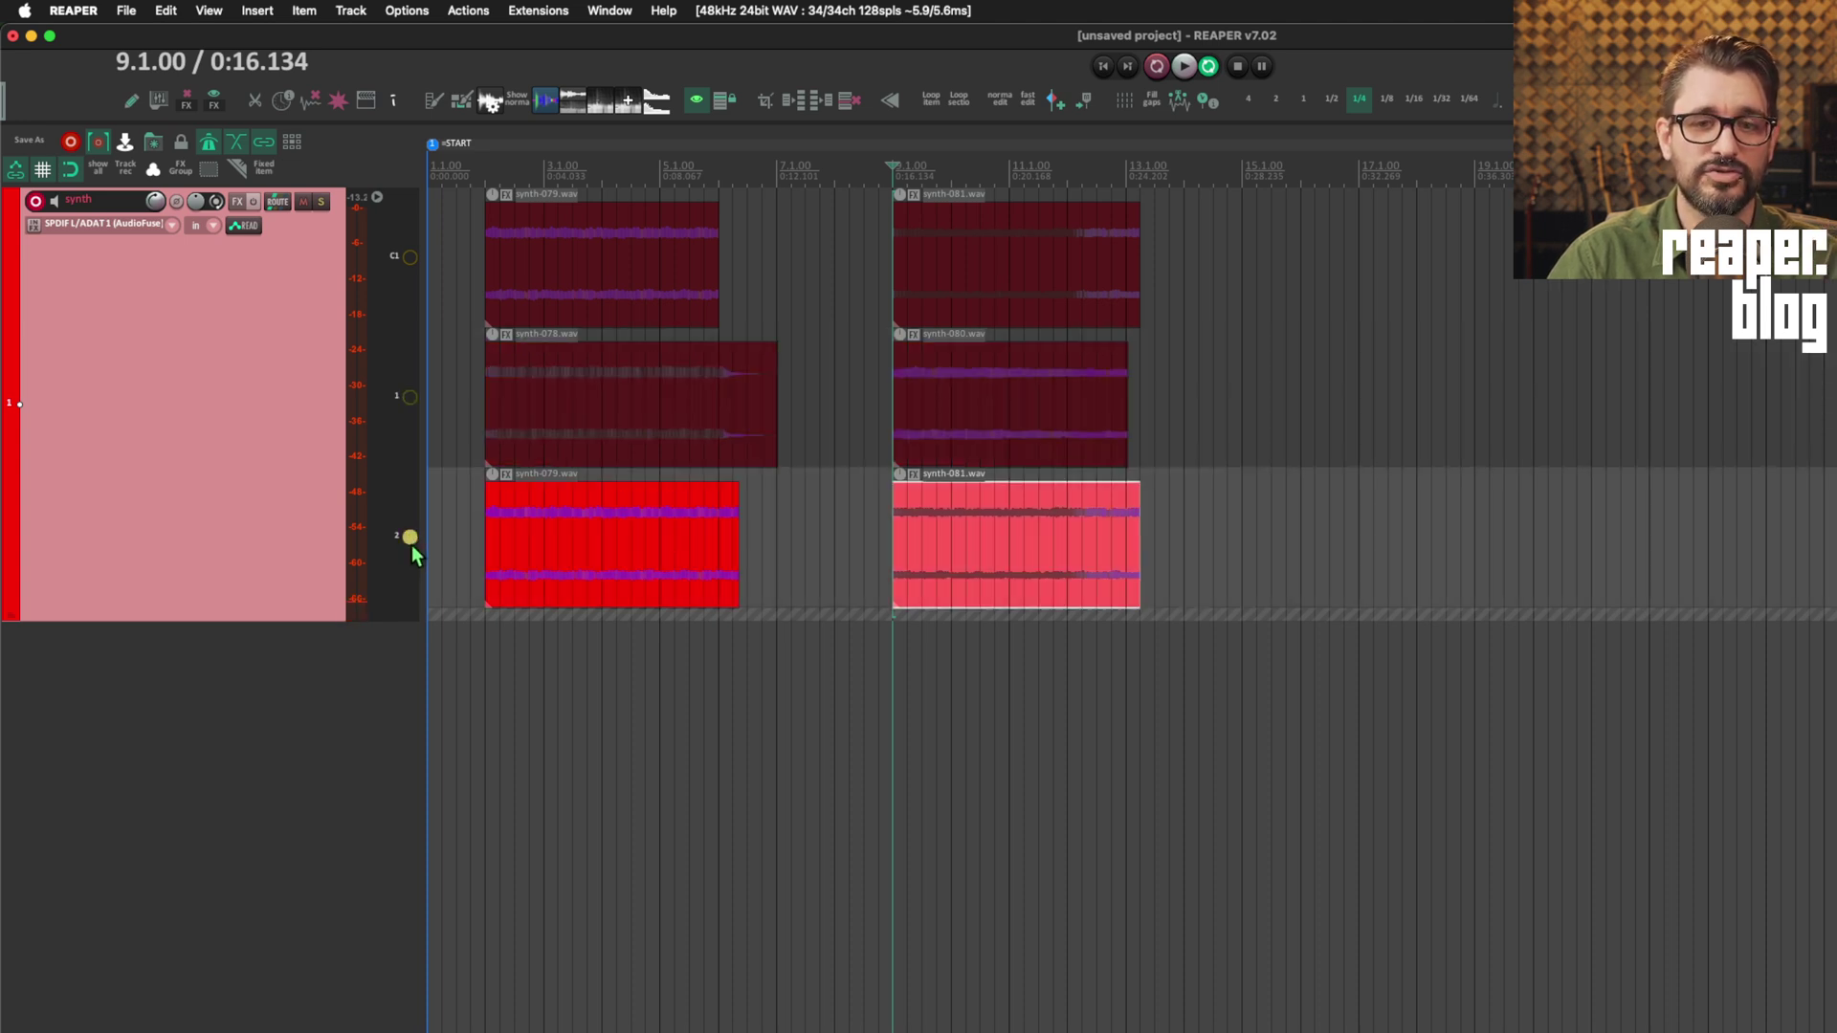
click(408, 257)
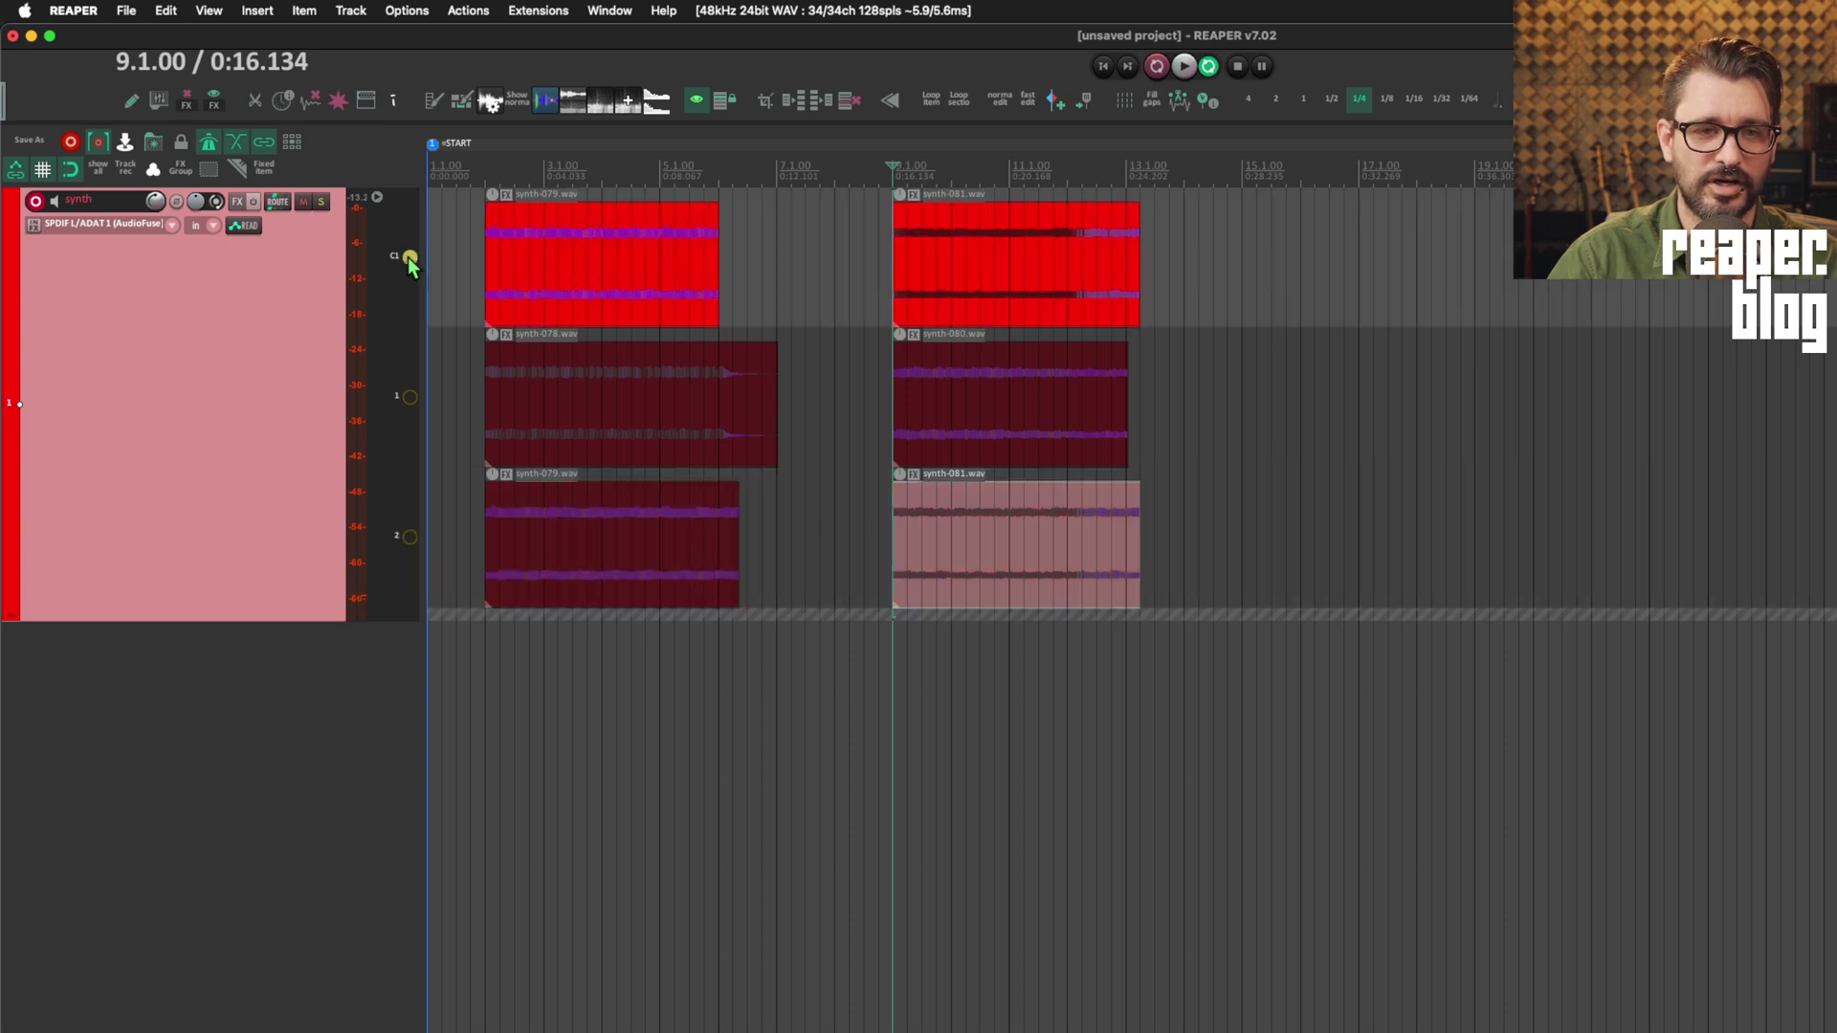